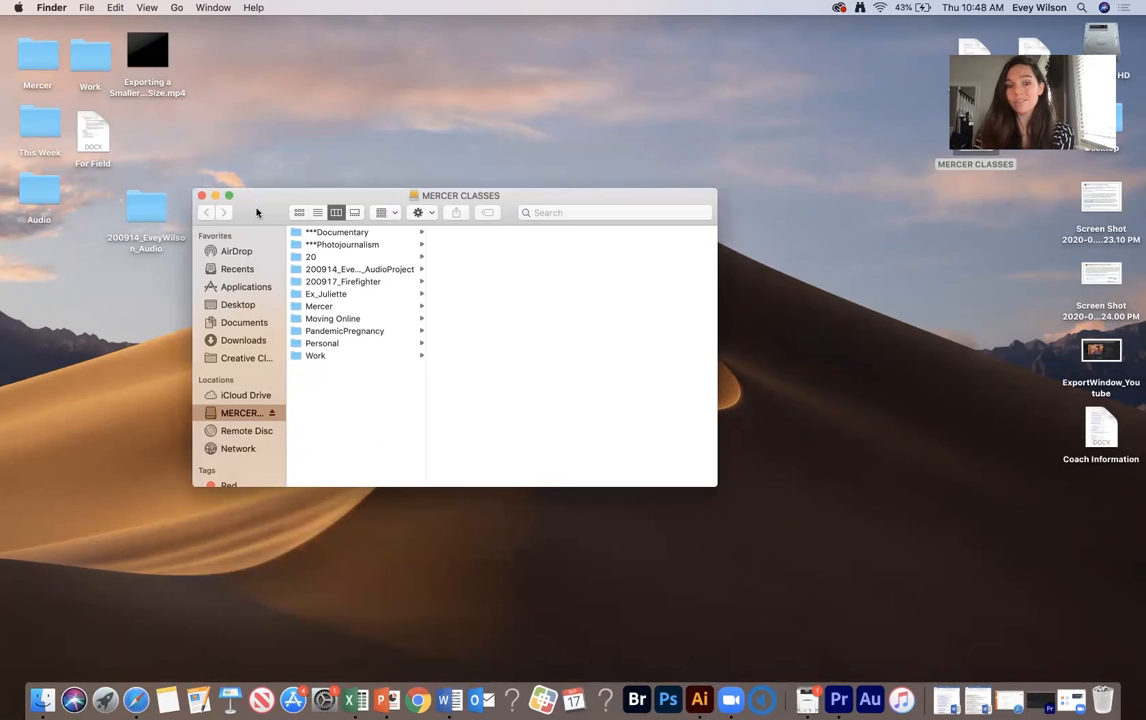
- Browse the 200917_Firefighter folder's subfolders and the Video subfolders to review how the project media is organized
click(350, 281)
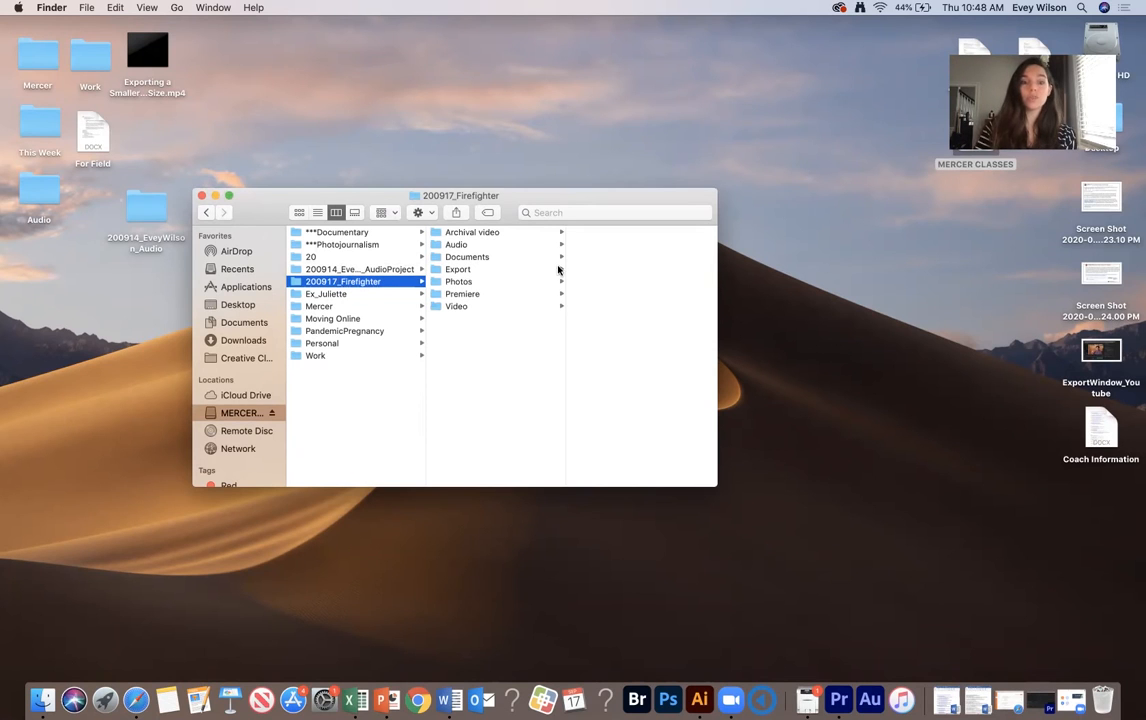
click(478, 246)
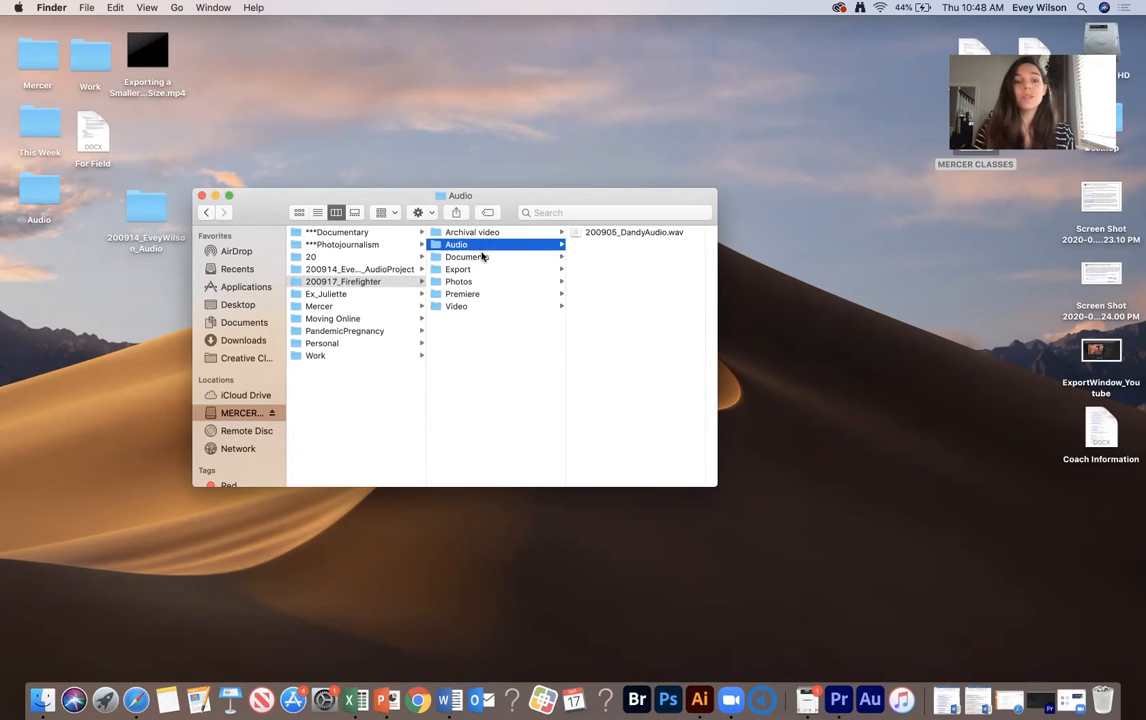
click(486, 260)
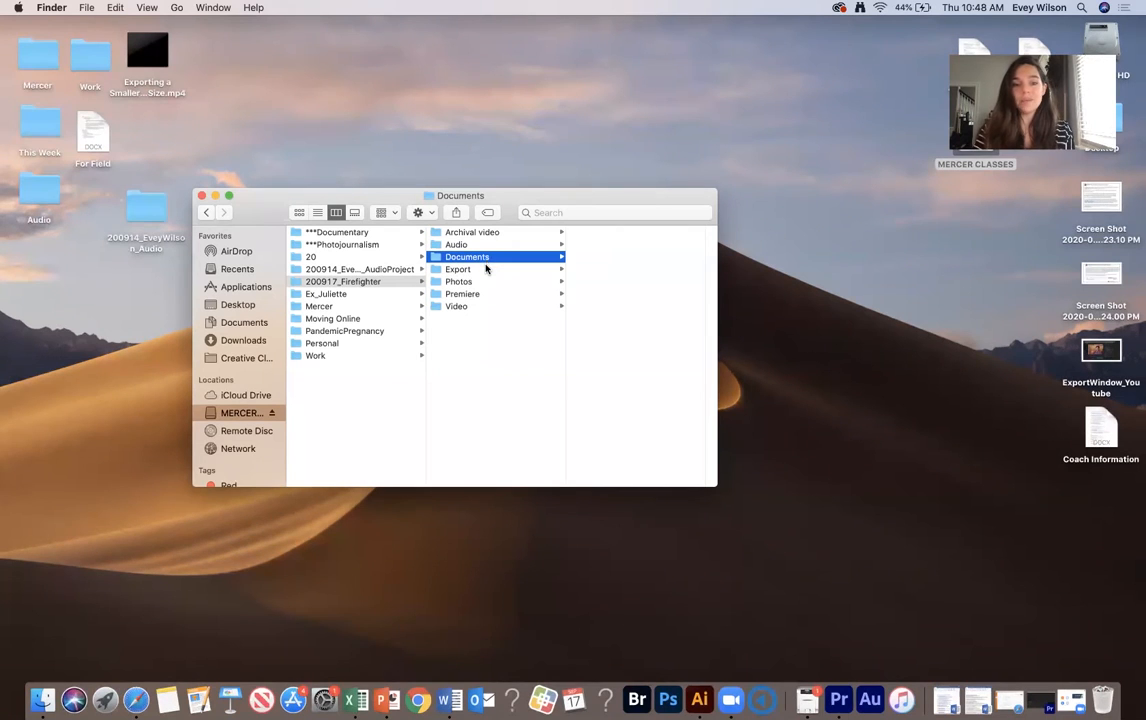
click(486, 270)
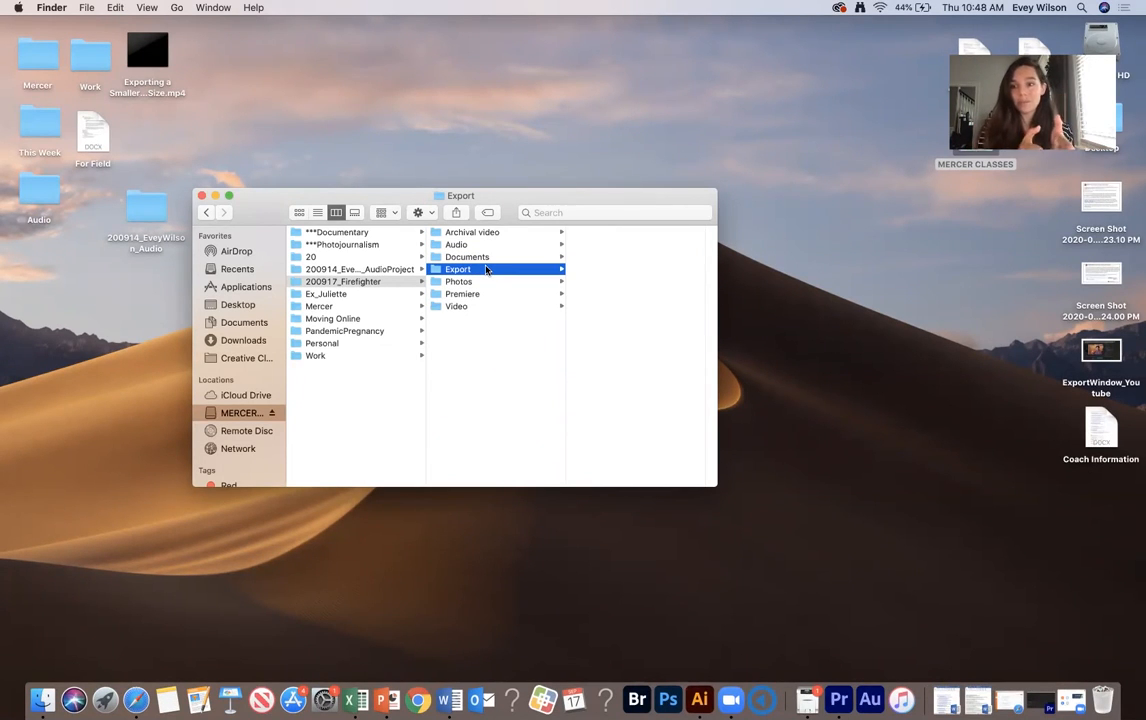
click(478, 282)
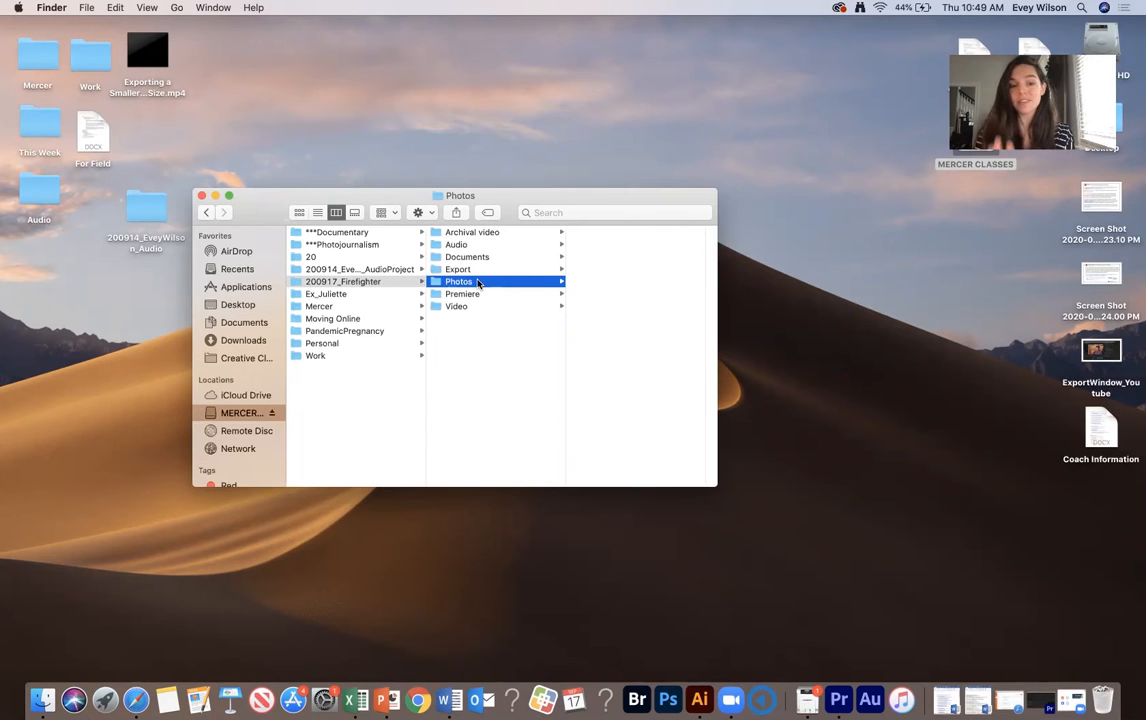
click(478, 296)
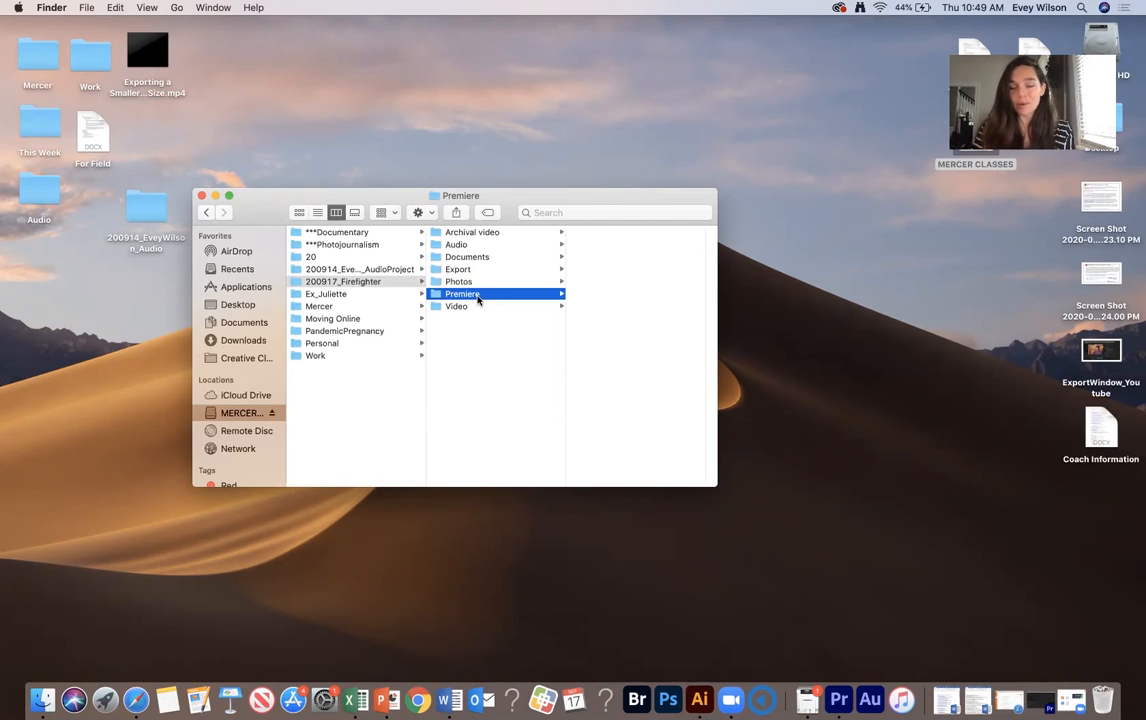
click(472, 309)
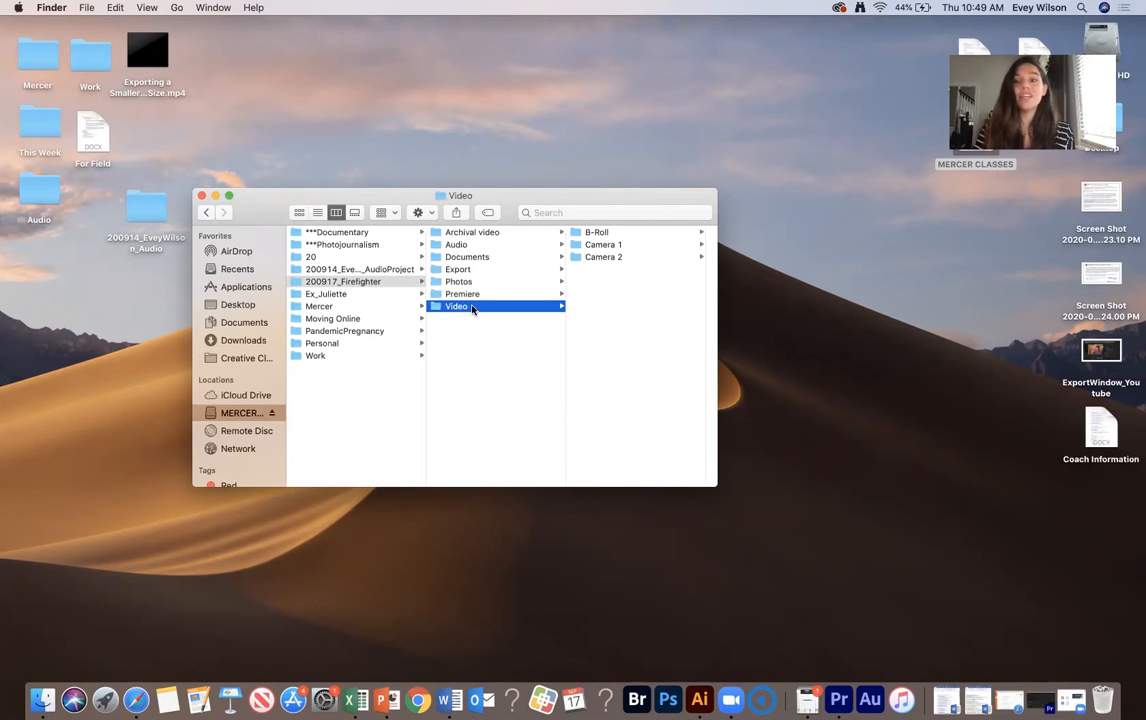
click(605, 246)
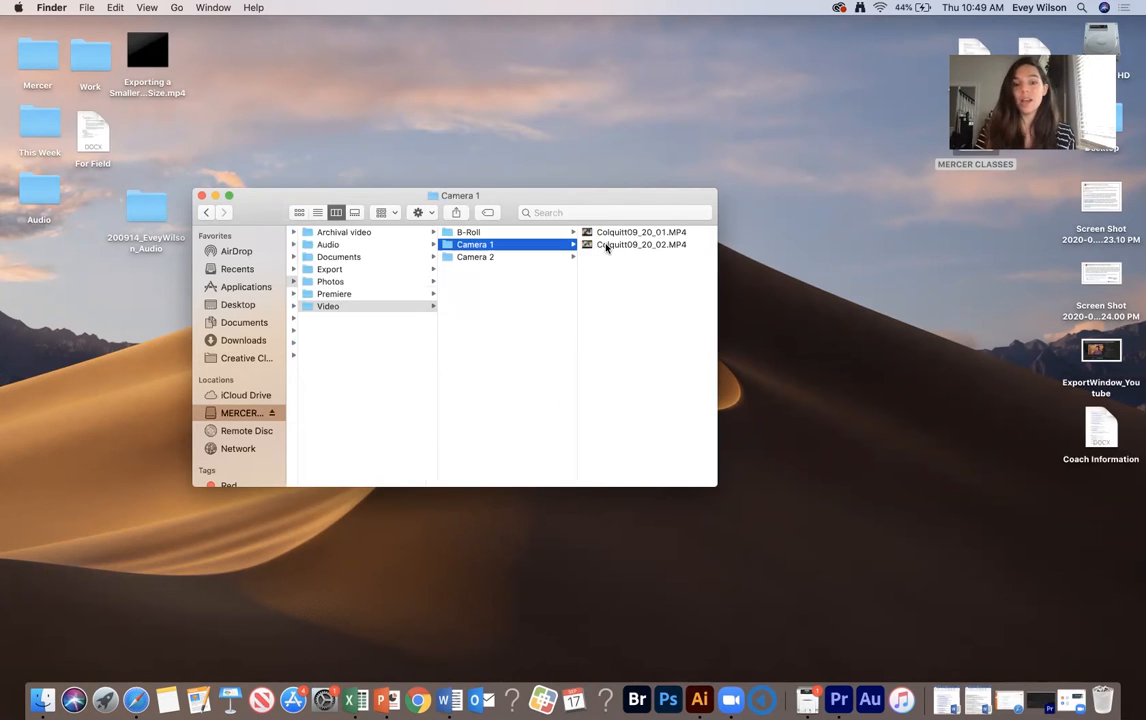
click(539, 257)
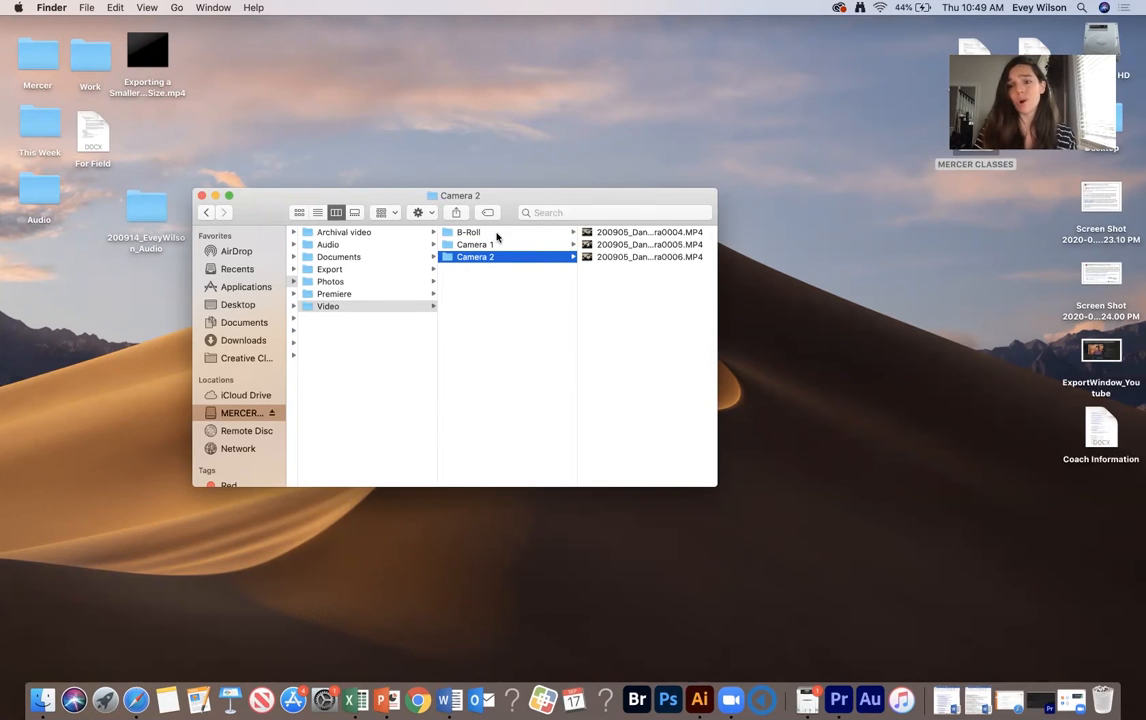
click(496, 235)
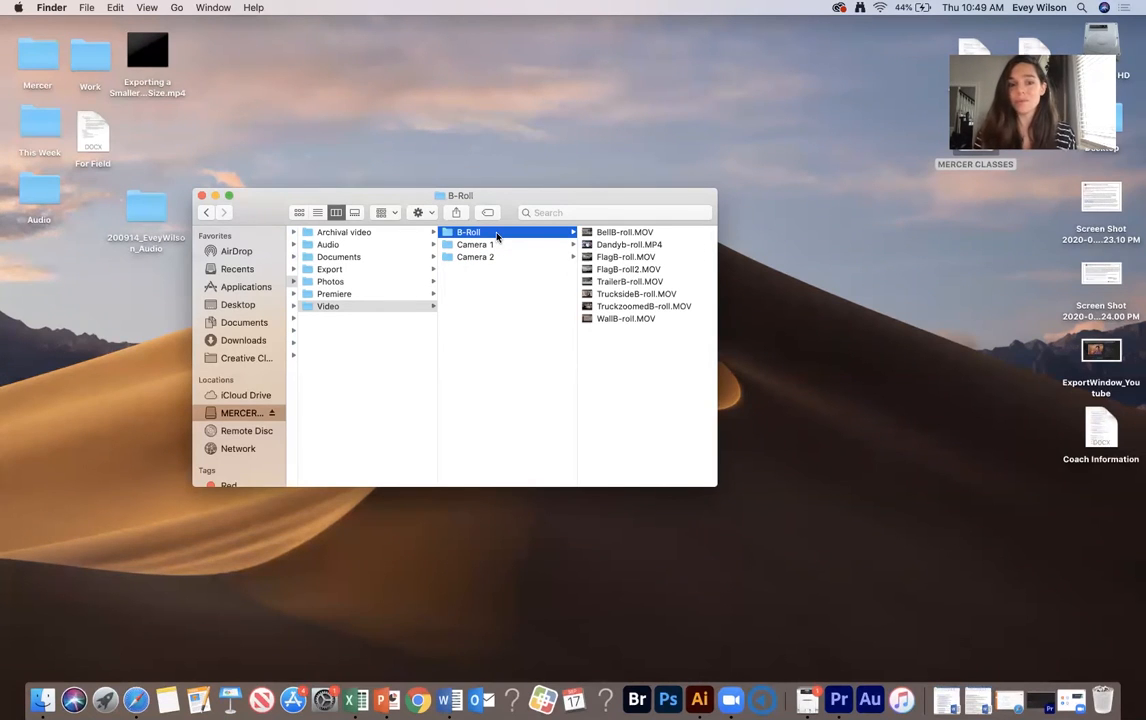
drag(316, 199, 340, 198)
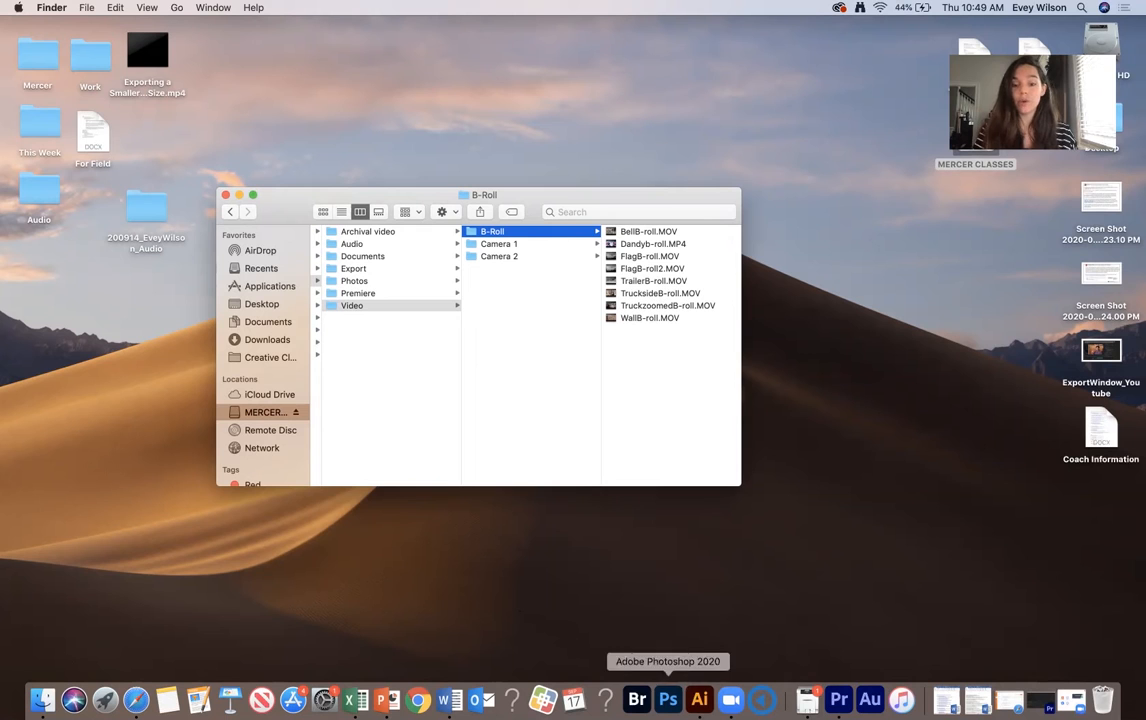
- Launch Premiere Pro, dismiss the missing-media dialog, and close the previously open project without saving it
click(838, 699)
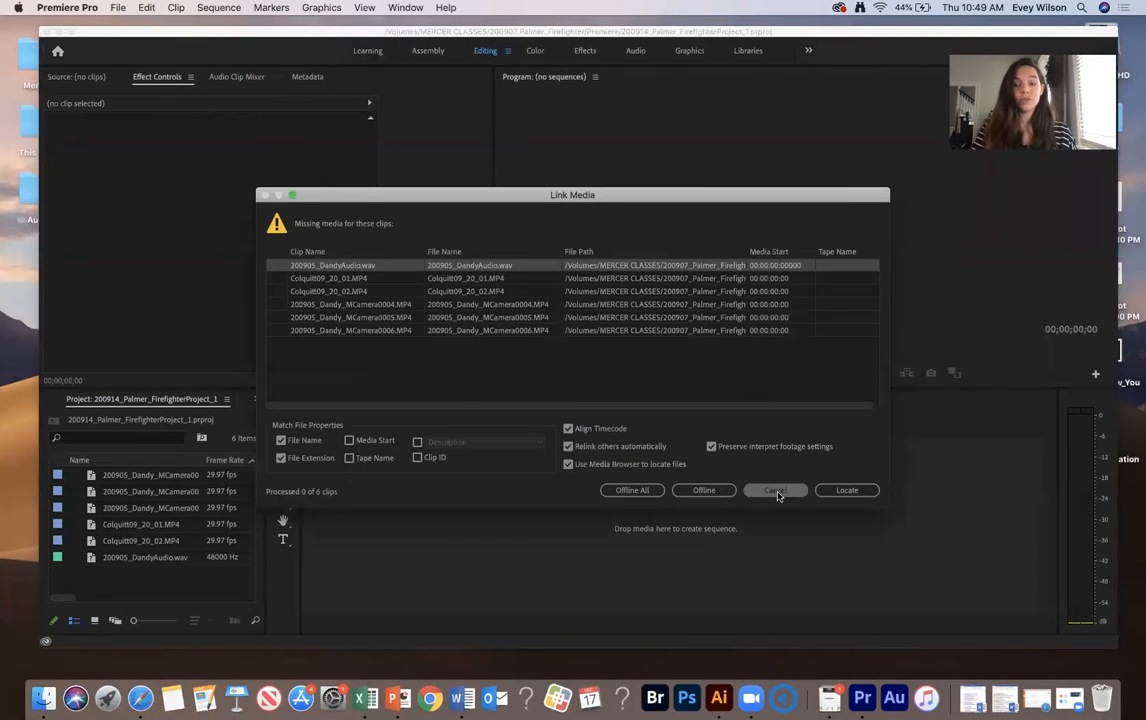
click(775, 487)
click(46, 31)
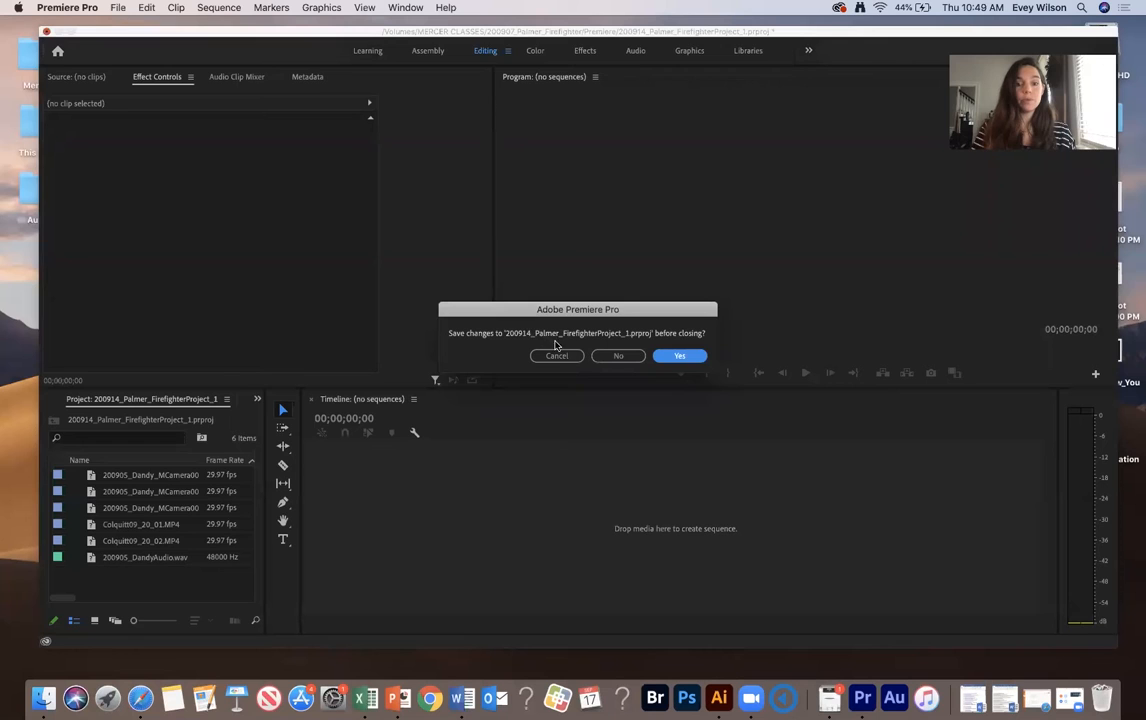
click(617, 356)
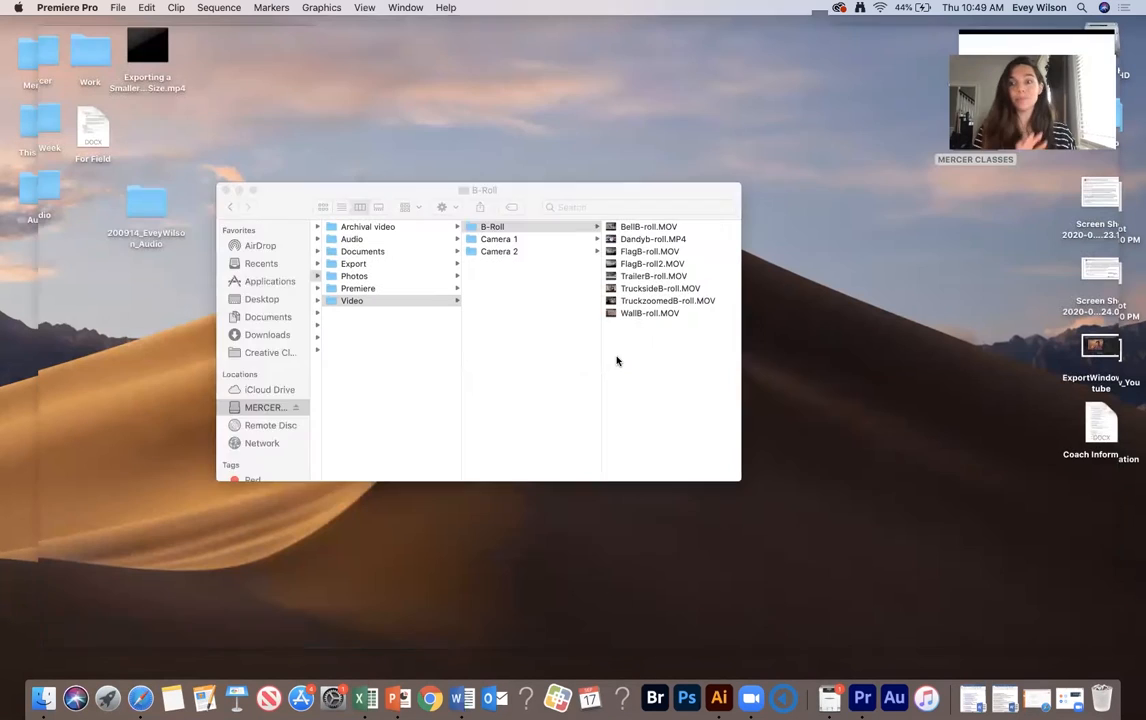
- Start a new Premiere Pro project named FirefighterProject
click(862, 694)
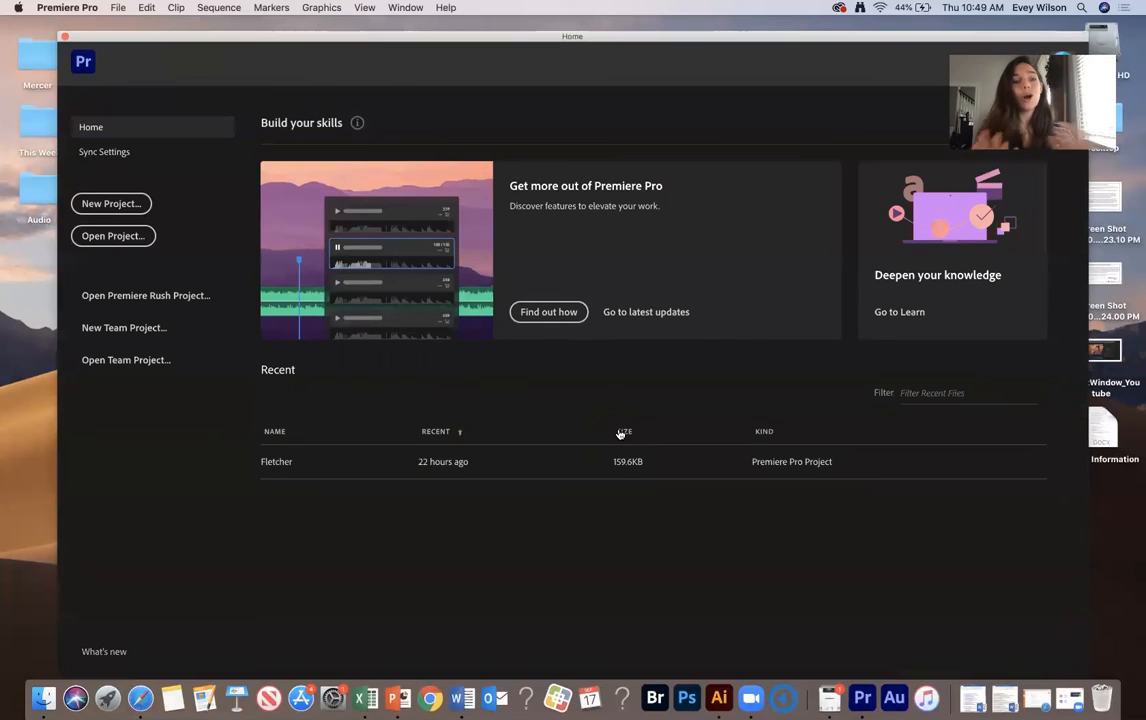
click(111, 204)
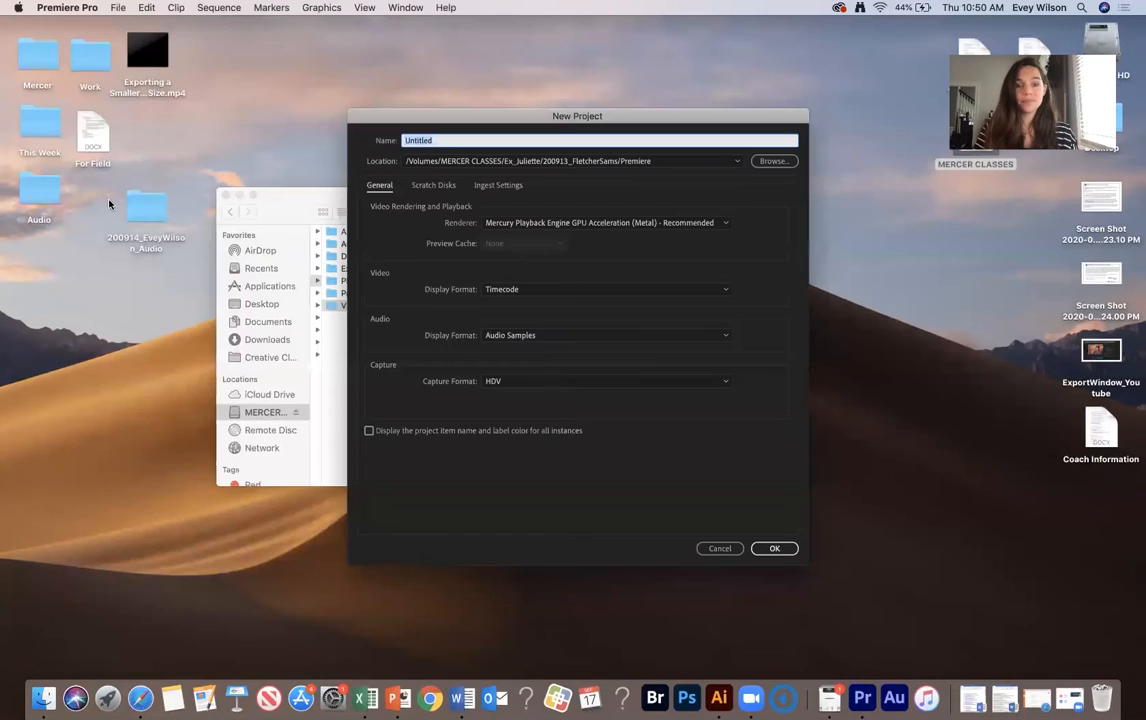
text(FirefighterProject)
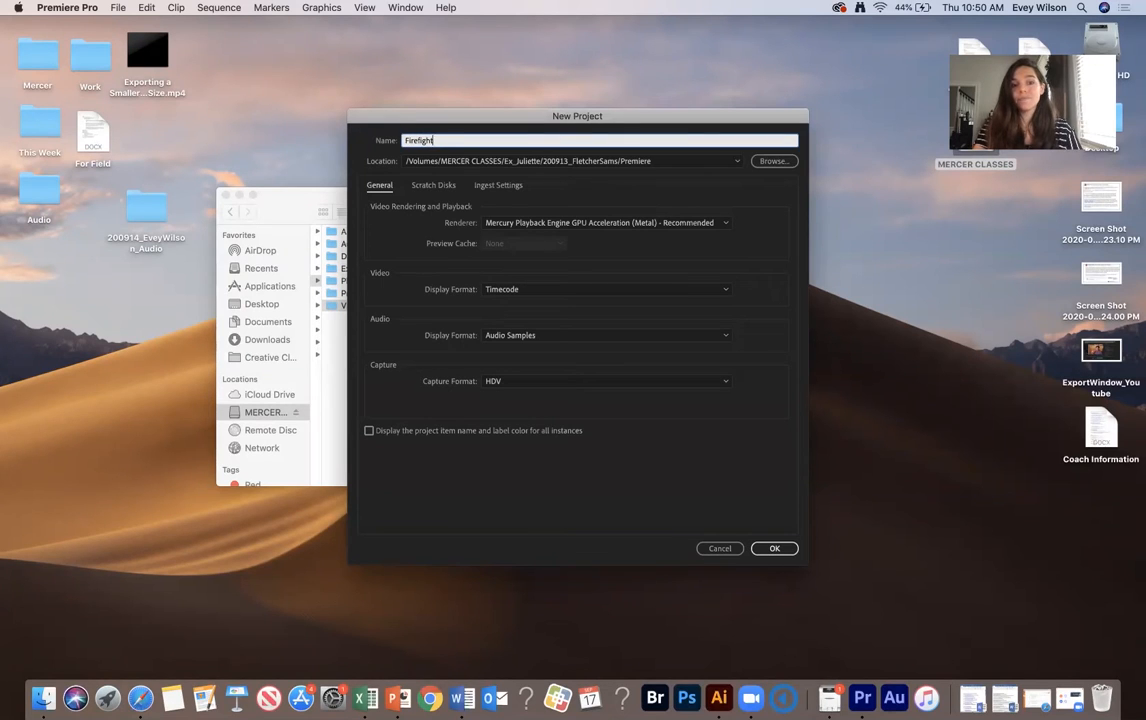
- Set the project location to the 200917_Firefighter Premiere folder, keep HDV capture format, and create the project
click(781, 163)
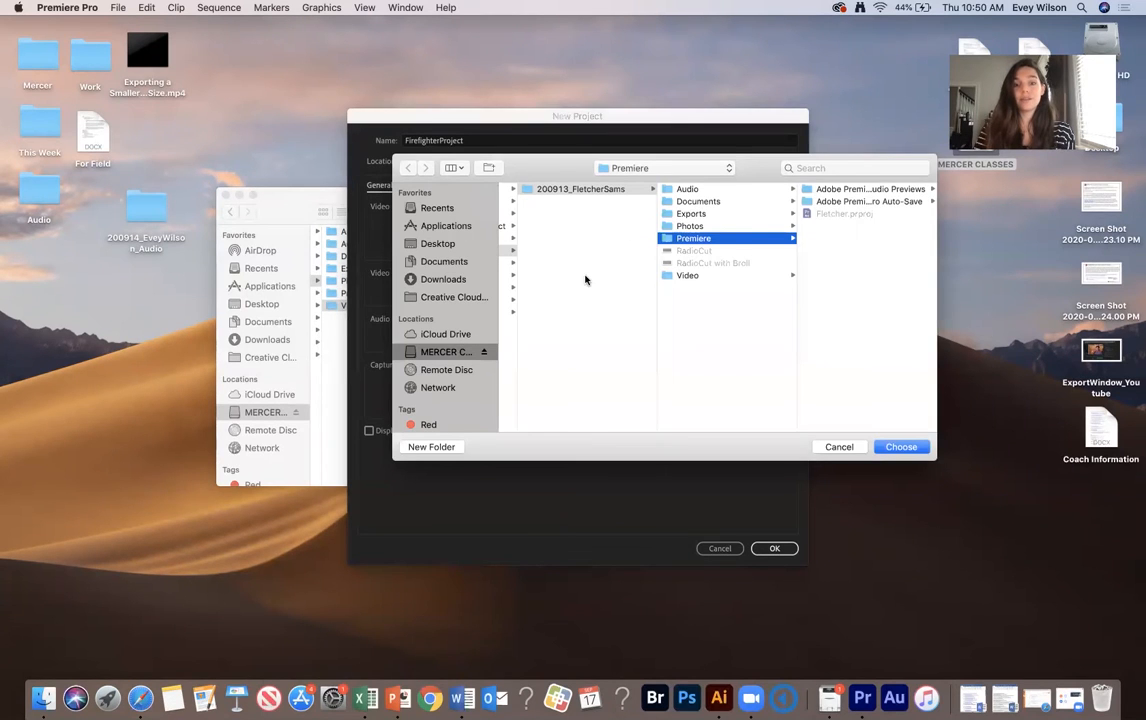
scroll(586, 278, left, 5)
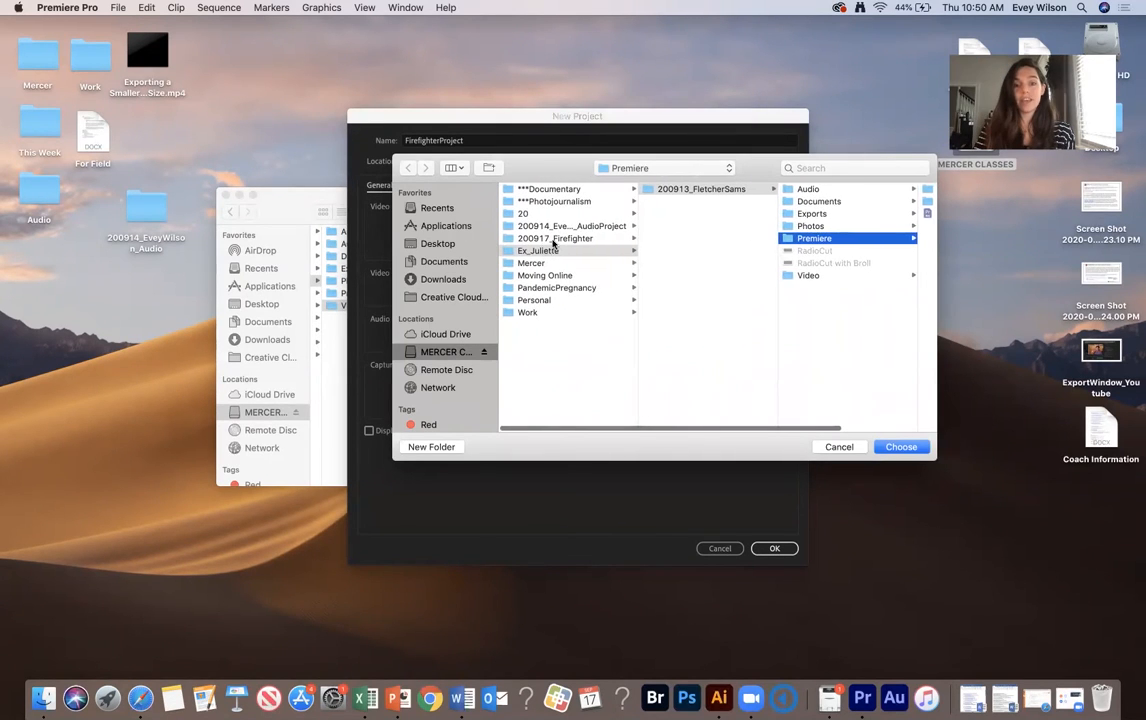
click(553, 239)
click(686, 251)
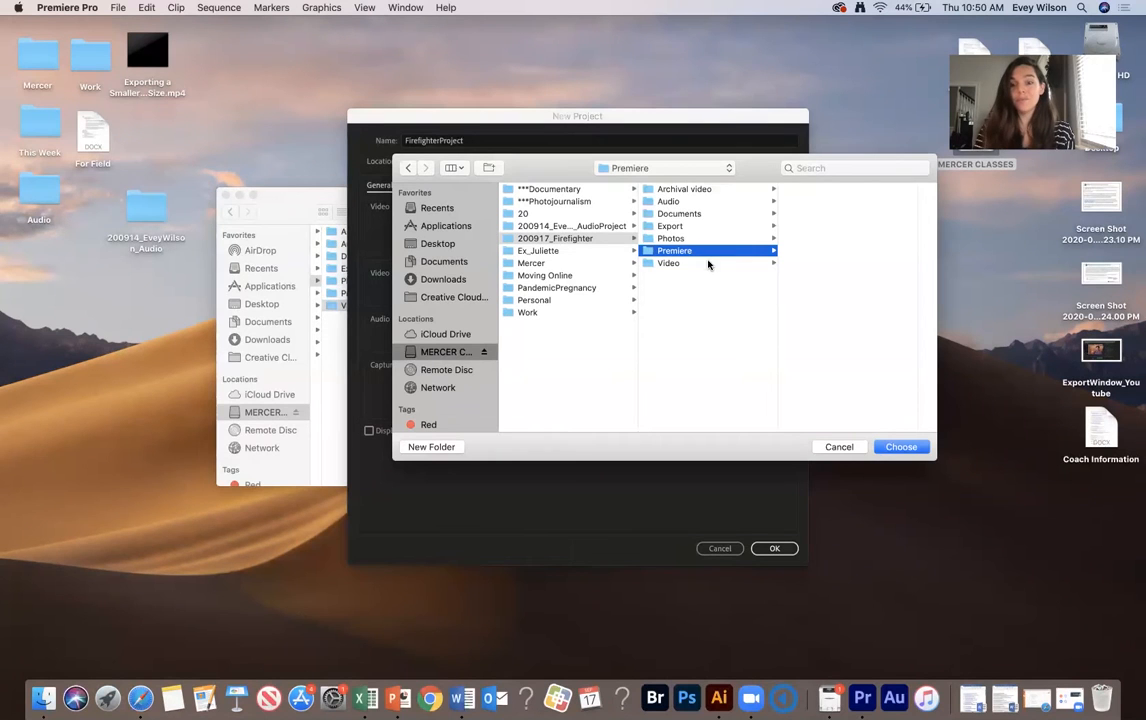
click(888, 447)
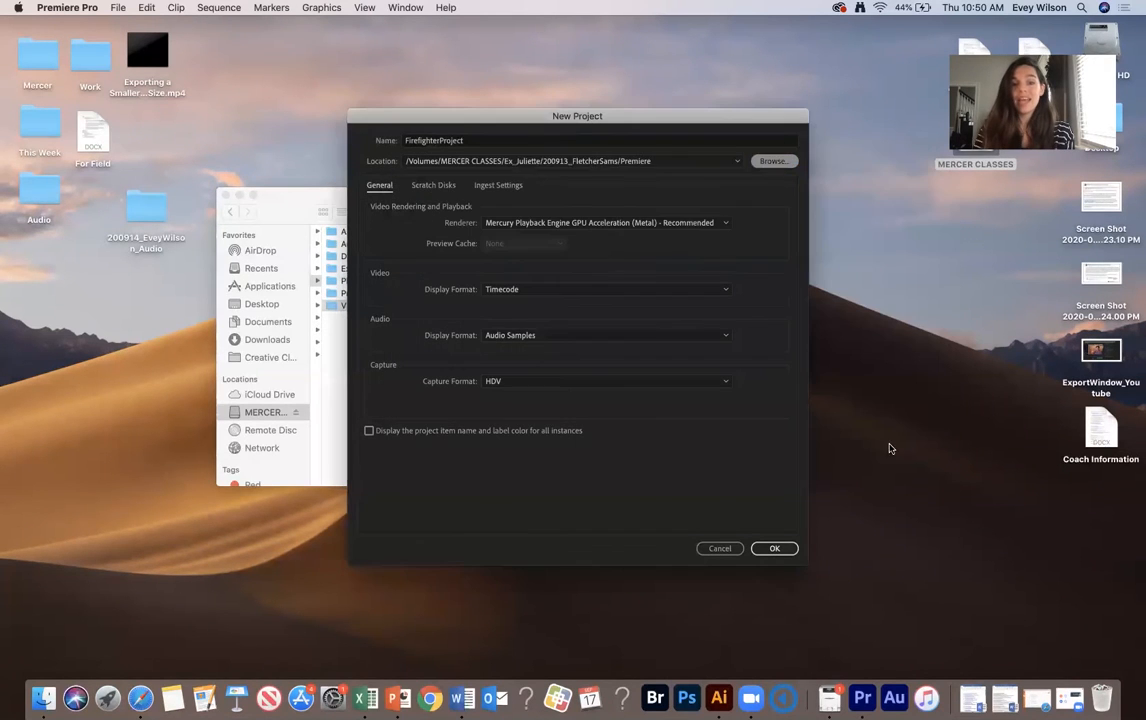
click(565, 383)
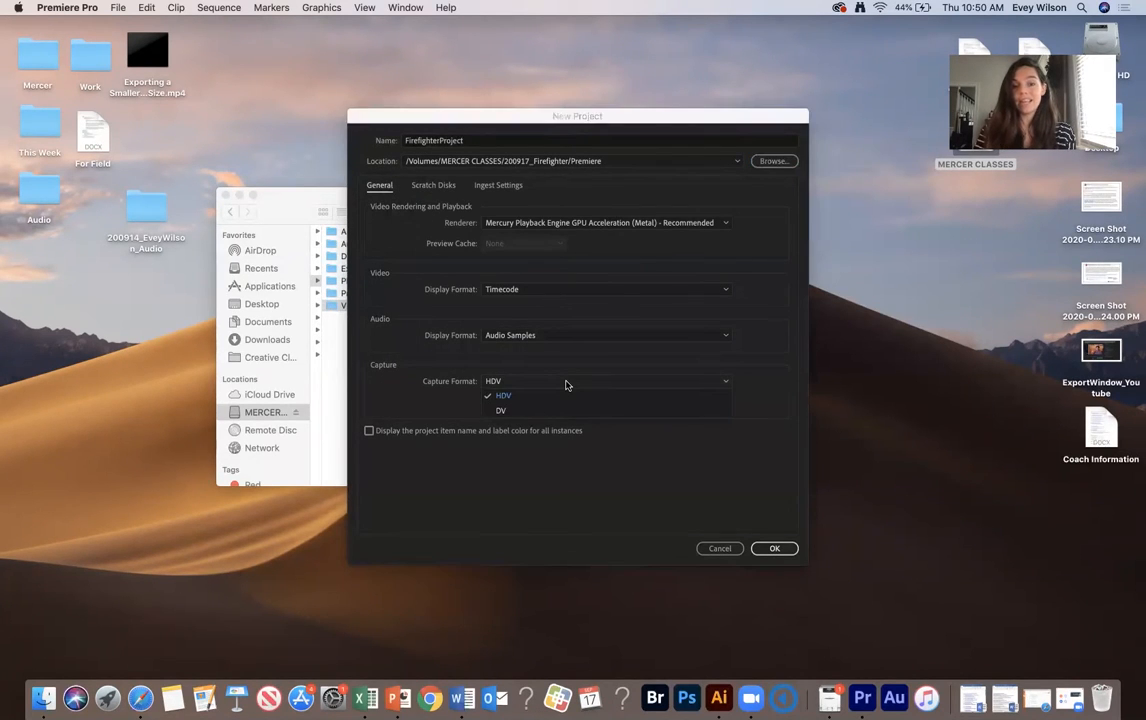
click(558, 398)
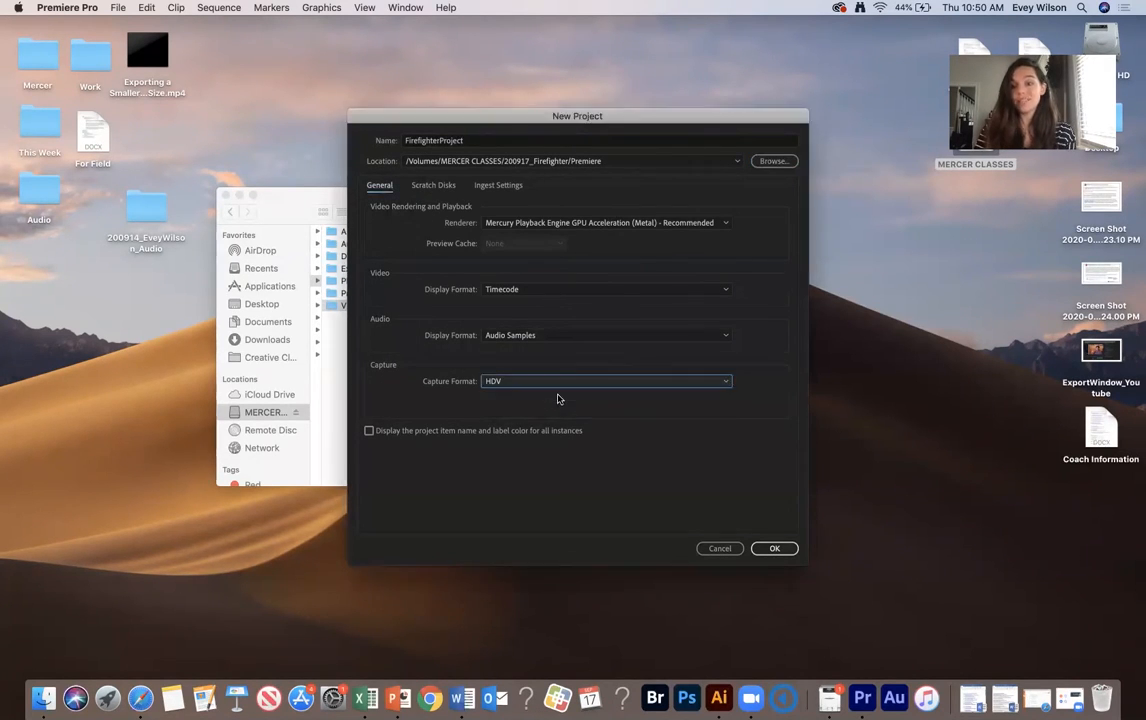
click(777, 549)
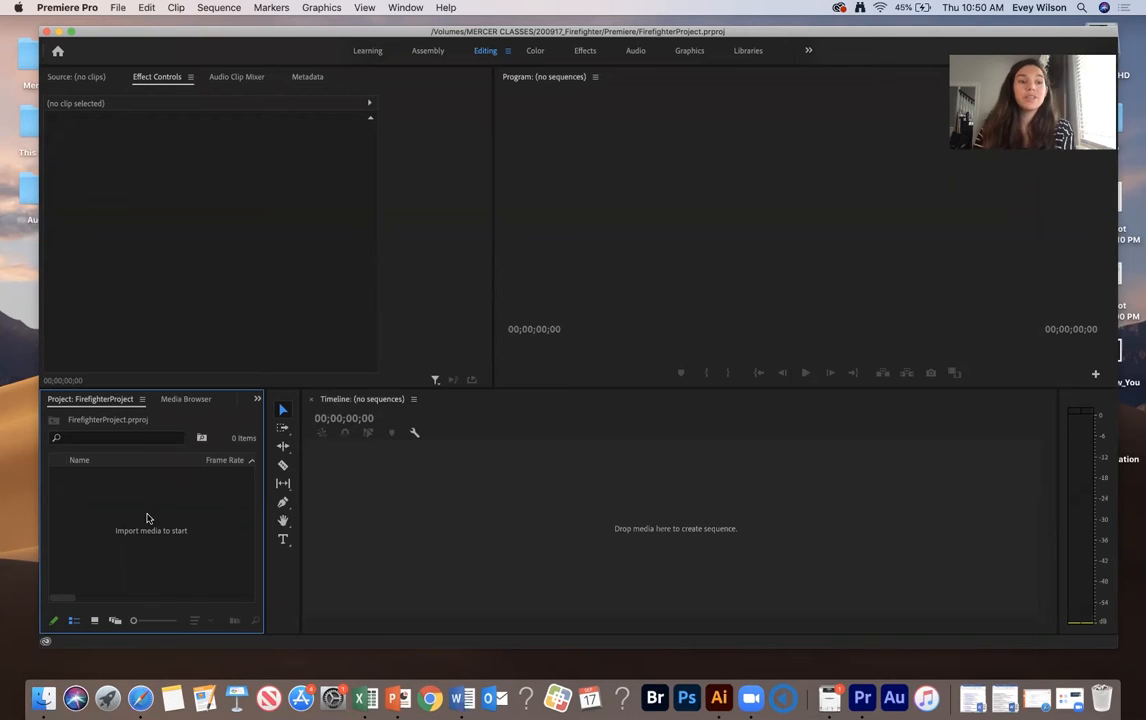
- Import the Camera 1 and Camera 2 folders from 200917_Firefighter/Video into the project
click(118, 8)
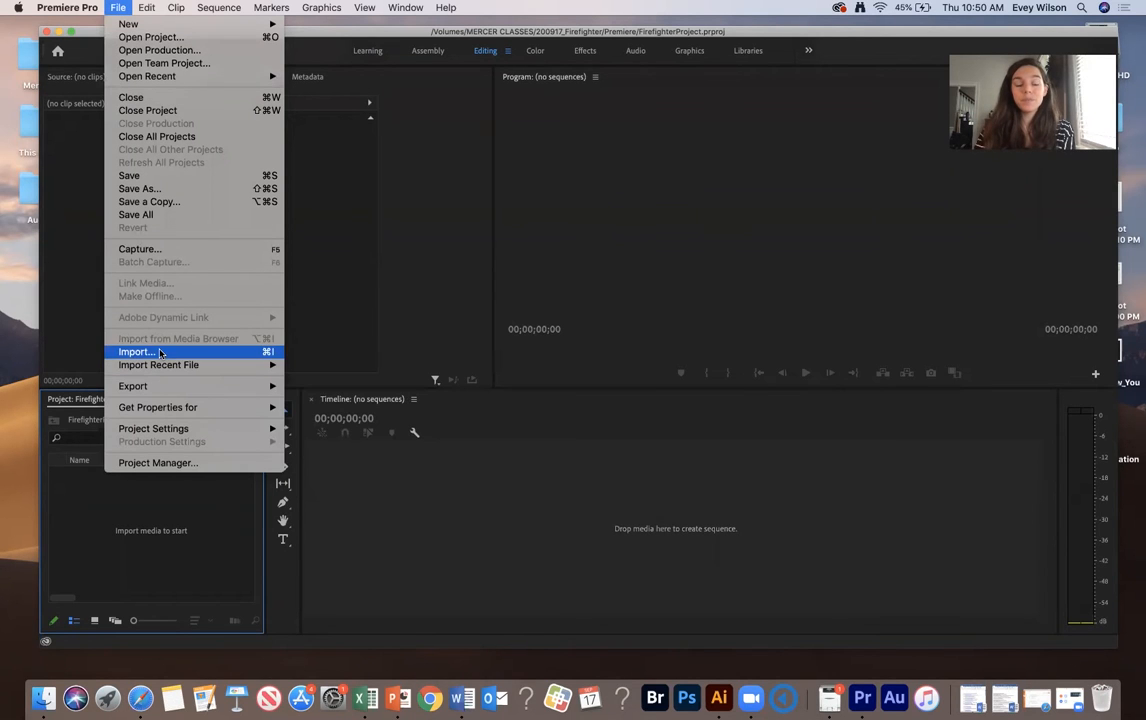
click(85, 518)
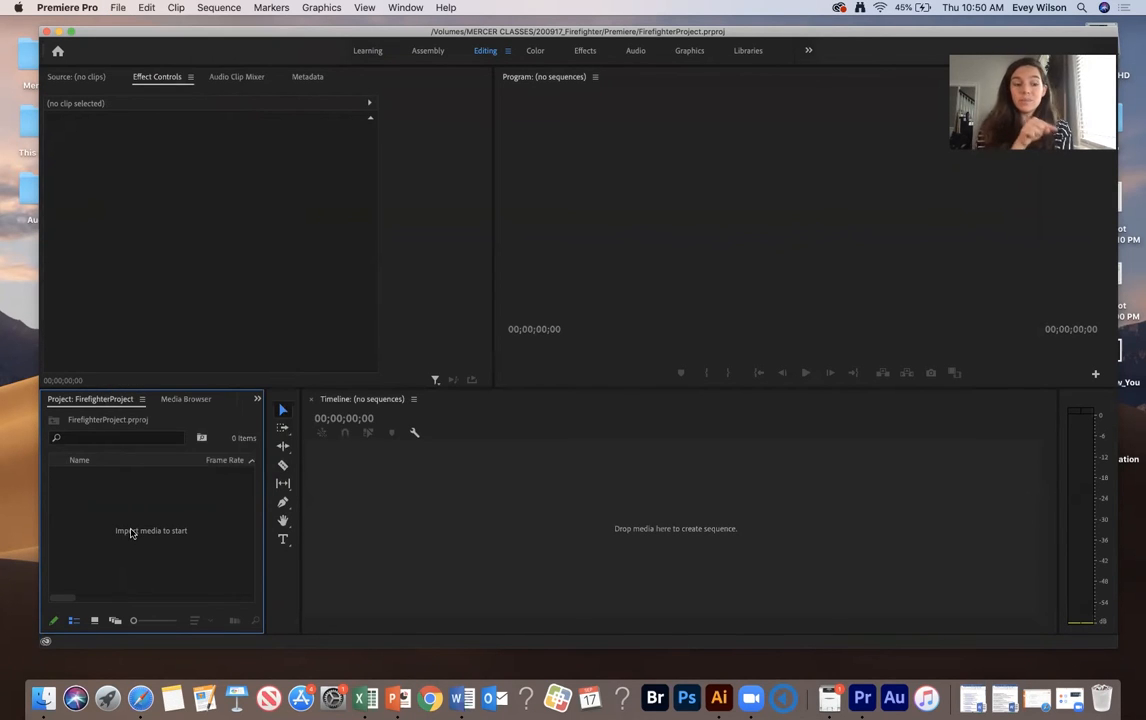
double_click(130, 533)
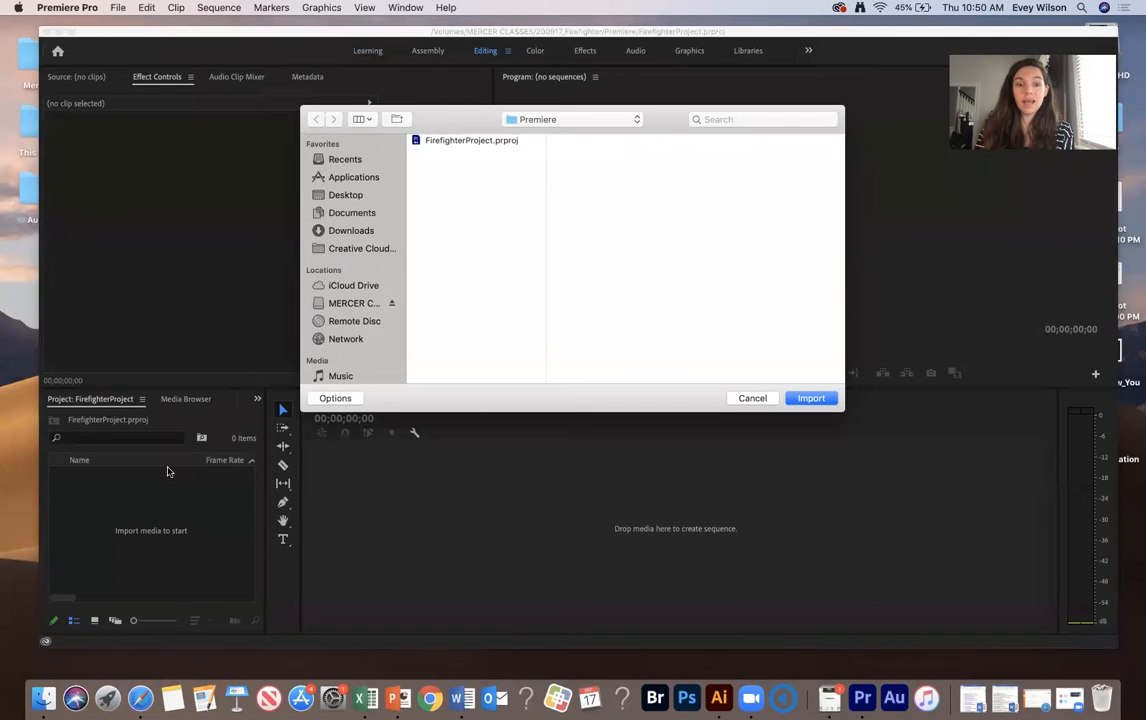
click(350, 303)
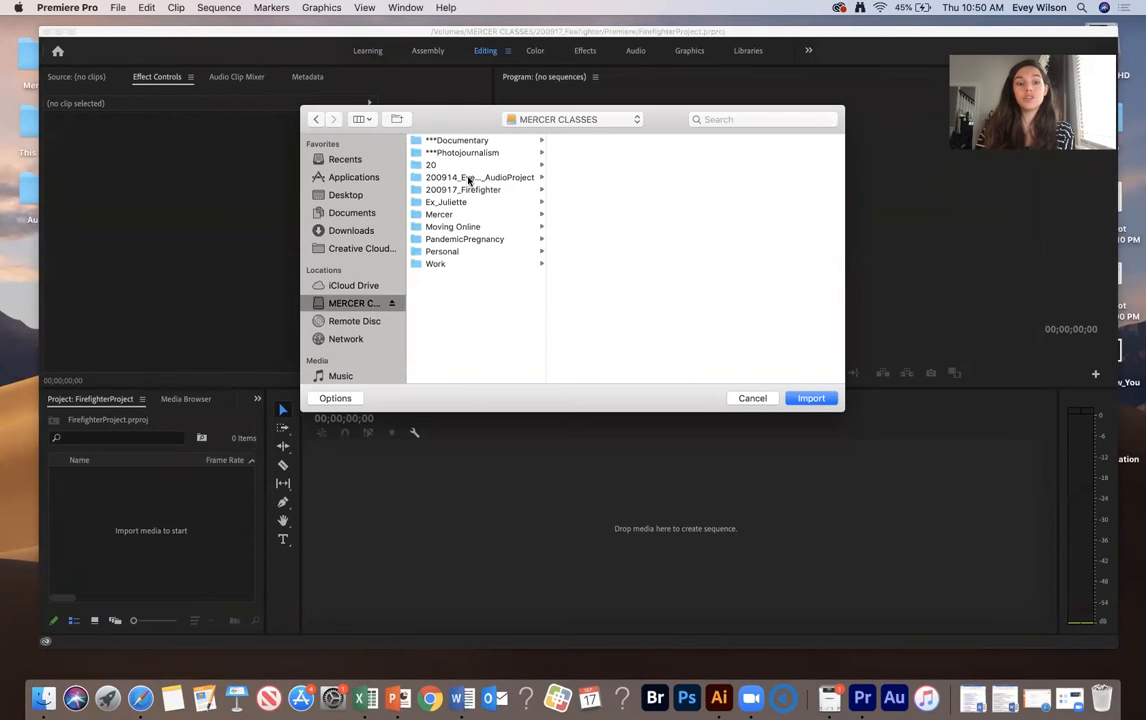
click(476, 190)
click(582, 215)
click(724, 166)
shift+click(728, 155)
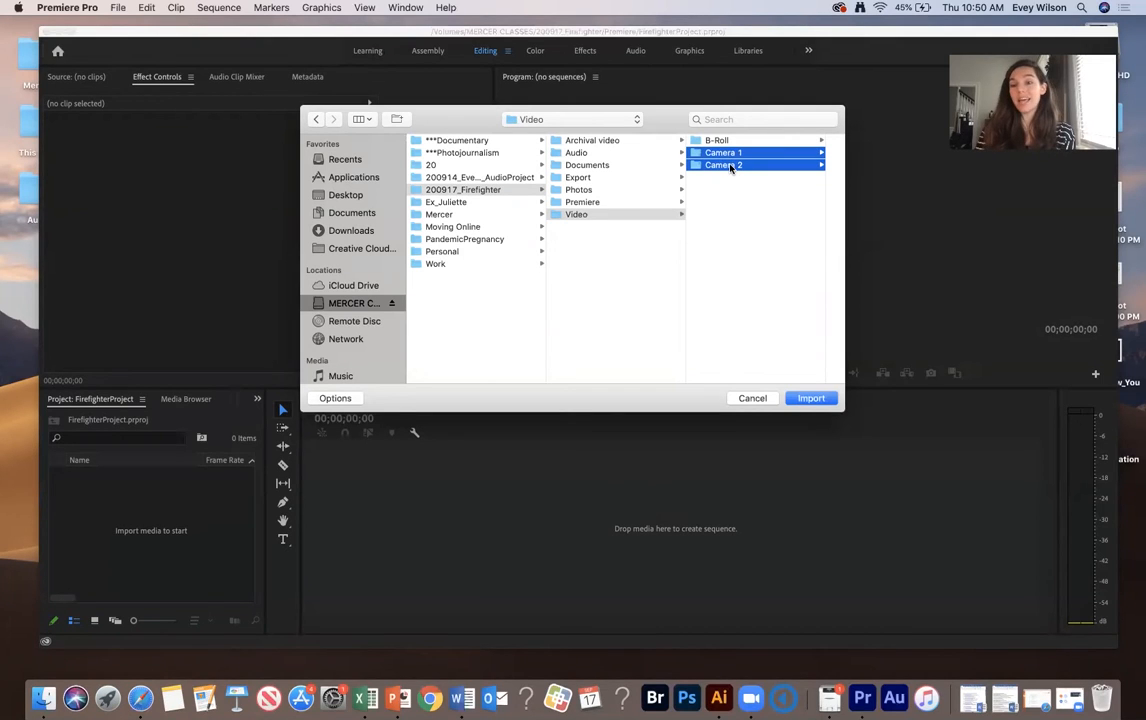
click(808, 398)
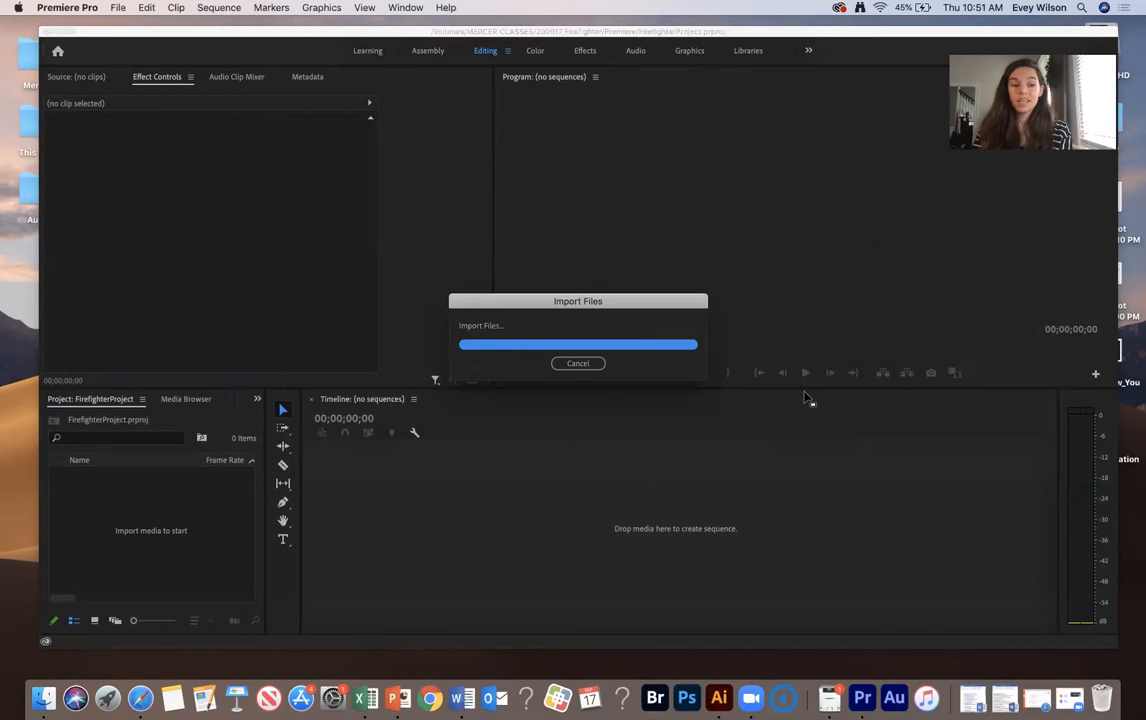
- Expand and collapse the Camera 1 and Camera 2 bins to check their imported clips
click(75, 475)
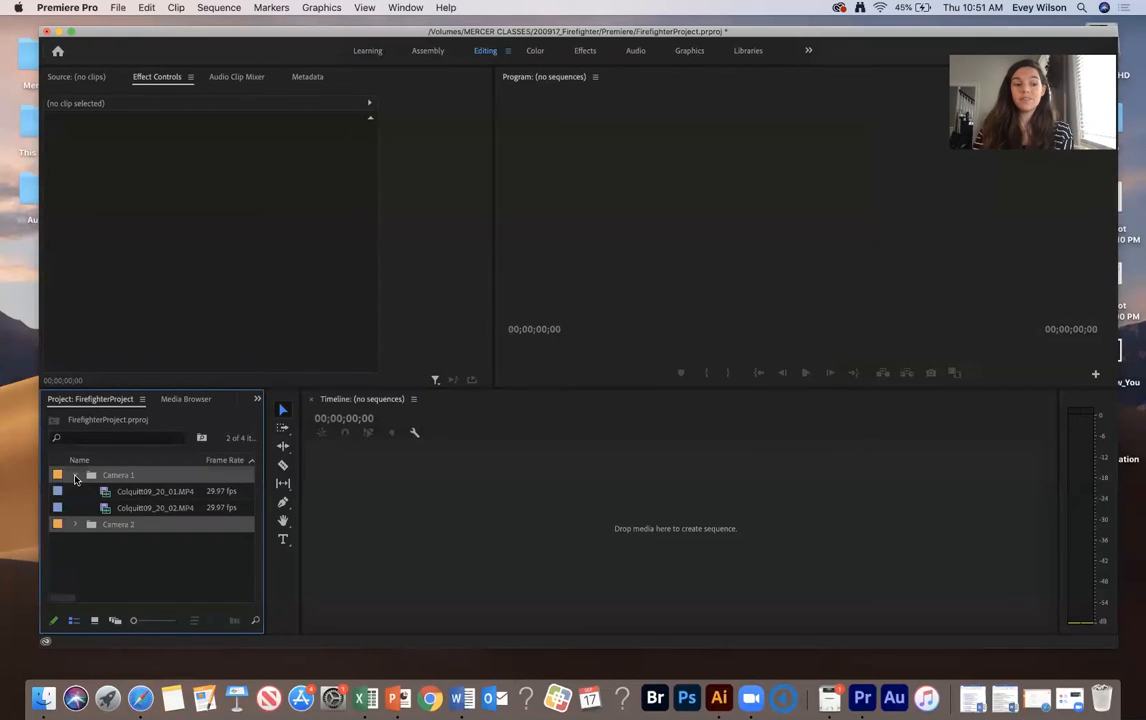
click(75, 475)
click(75, 492)
click(75, 492)
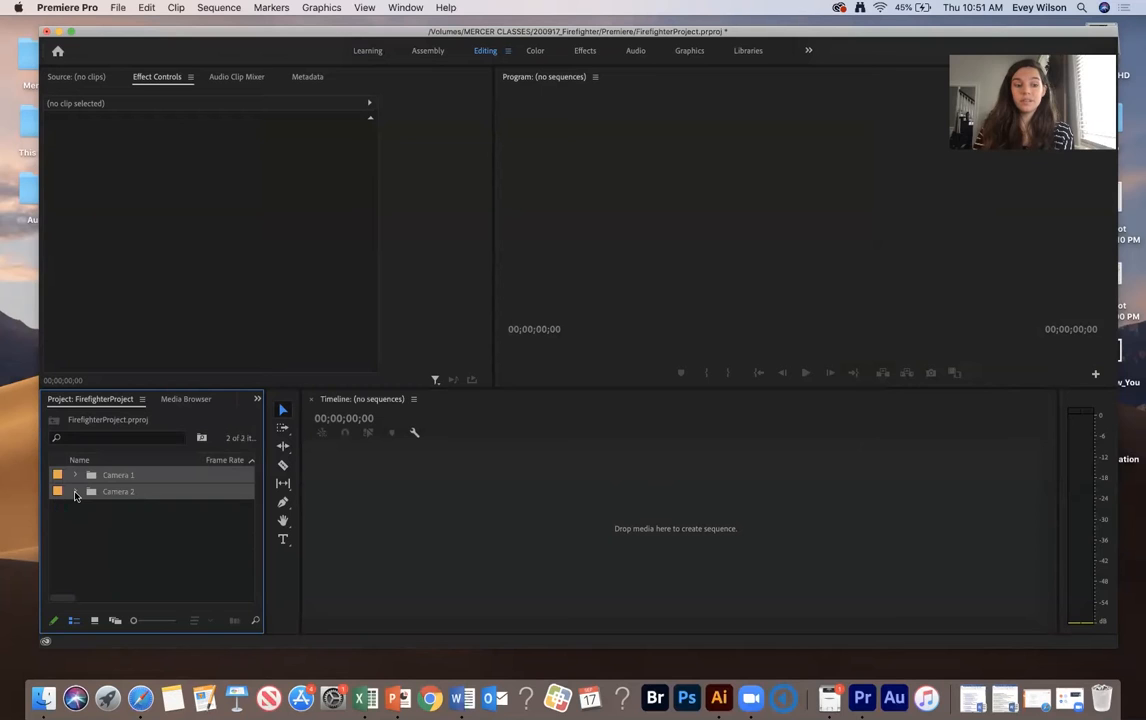
- Import 200905_DandyAudio.wav from the 200917_Firefighter Audio folder into the project
click(95, 543)
double_click(95, 543)
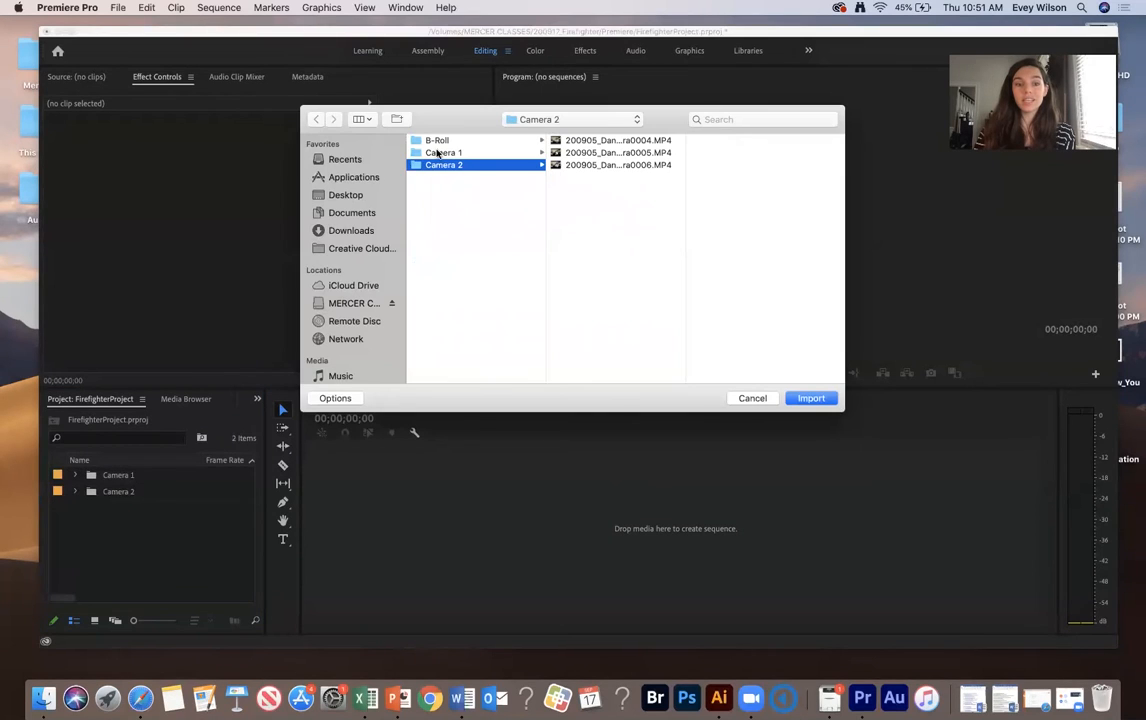
click(340, 303)
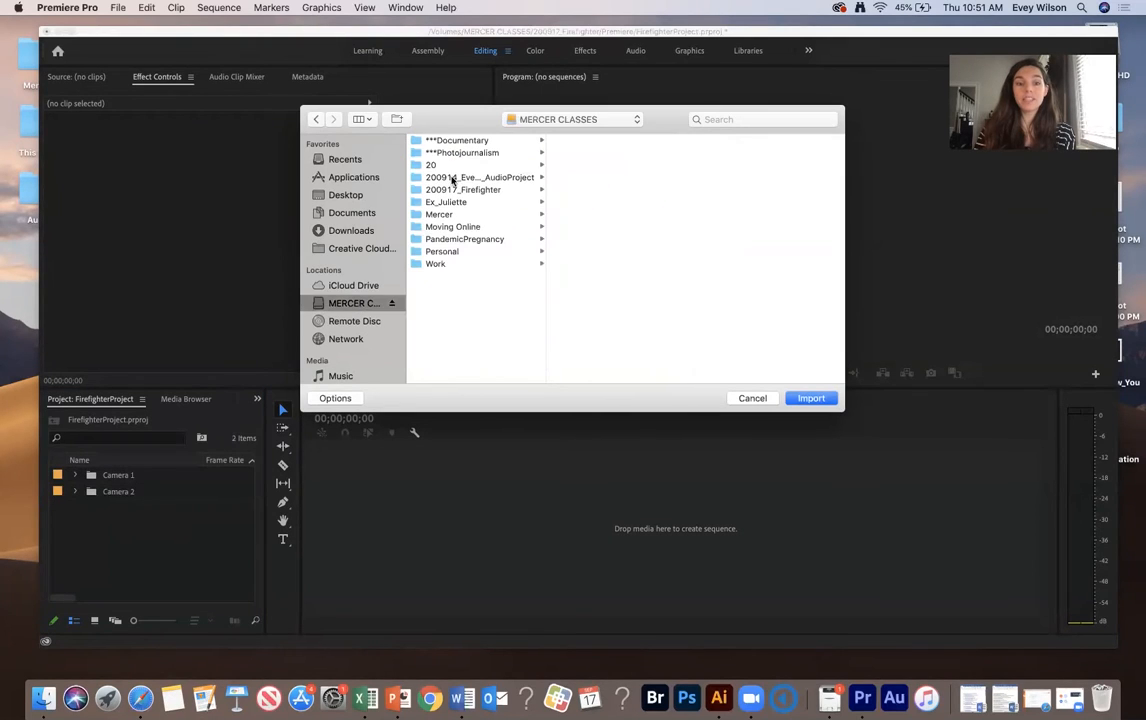
click(468, 189)
click(600, 153)
click(712, 141)
click(811, 398)
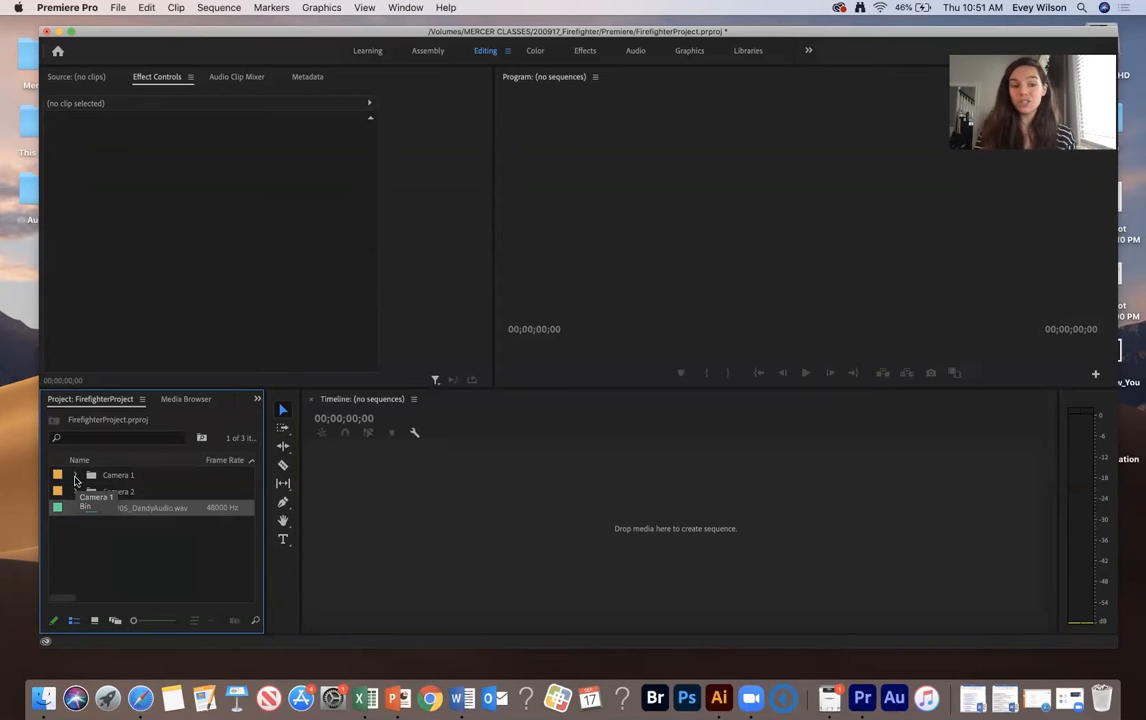
- Activate each workspace area in turn to review the editing layout
click(444, 538)
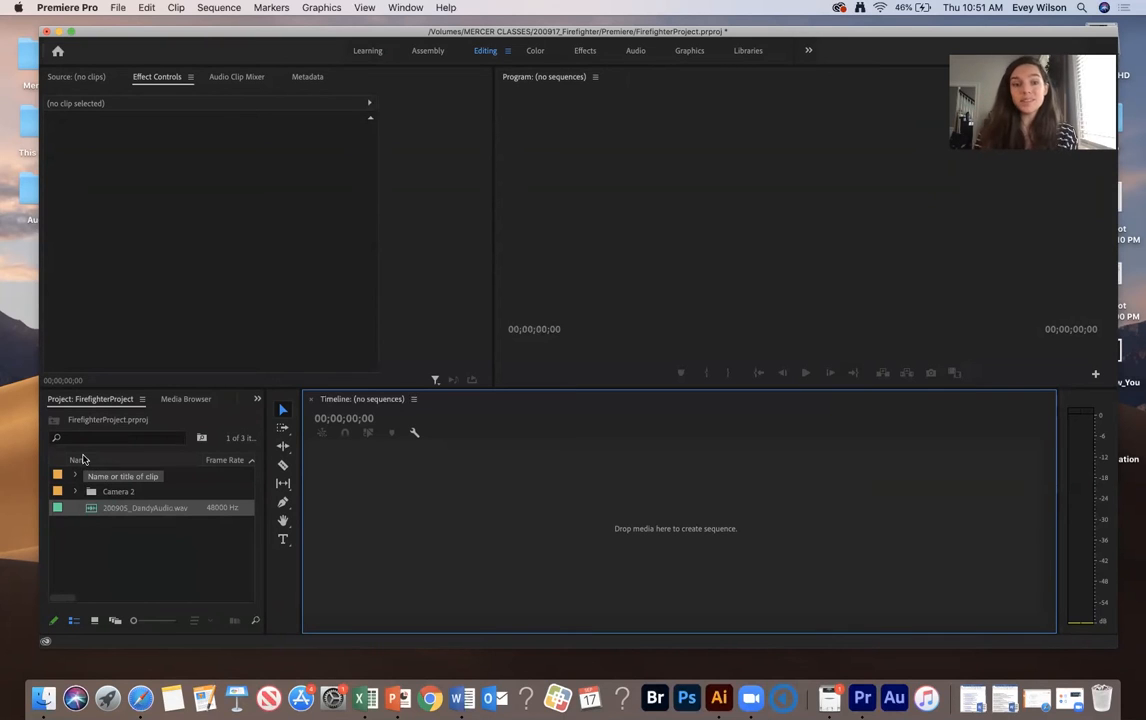
click(257, 251)
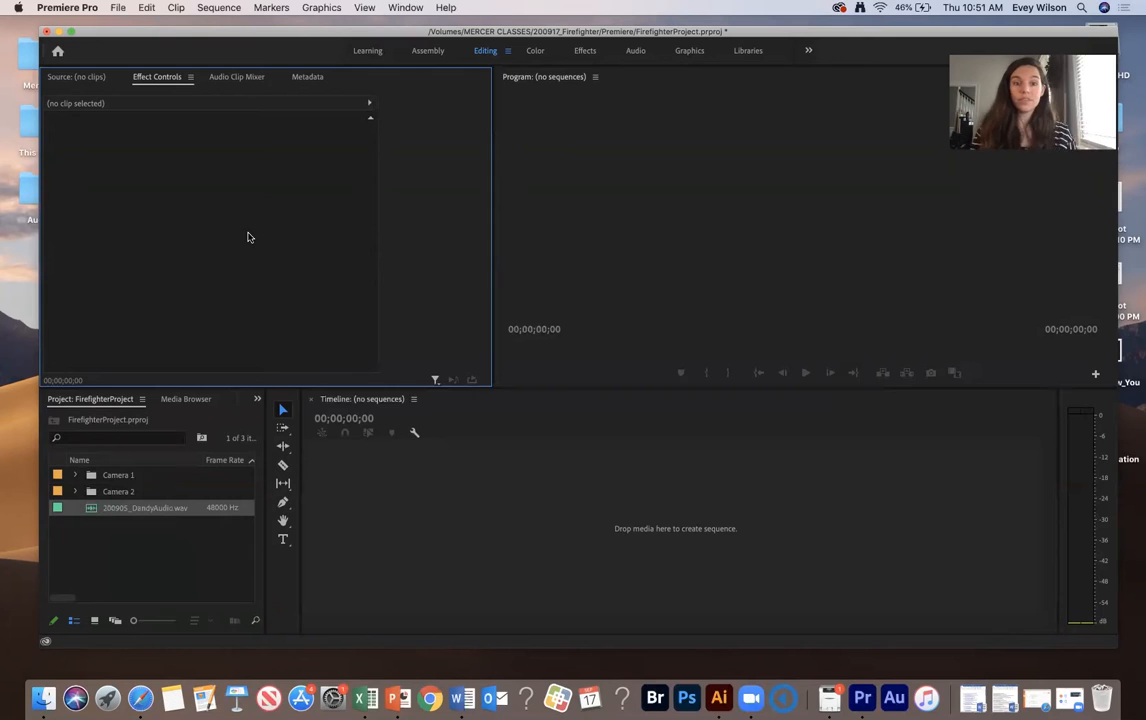
click(655, 215)
click(578, 489)
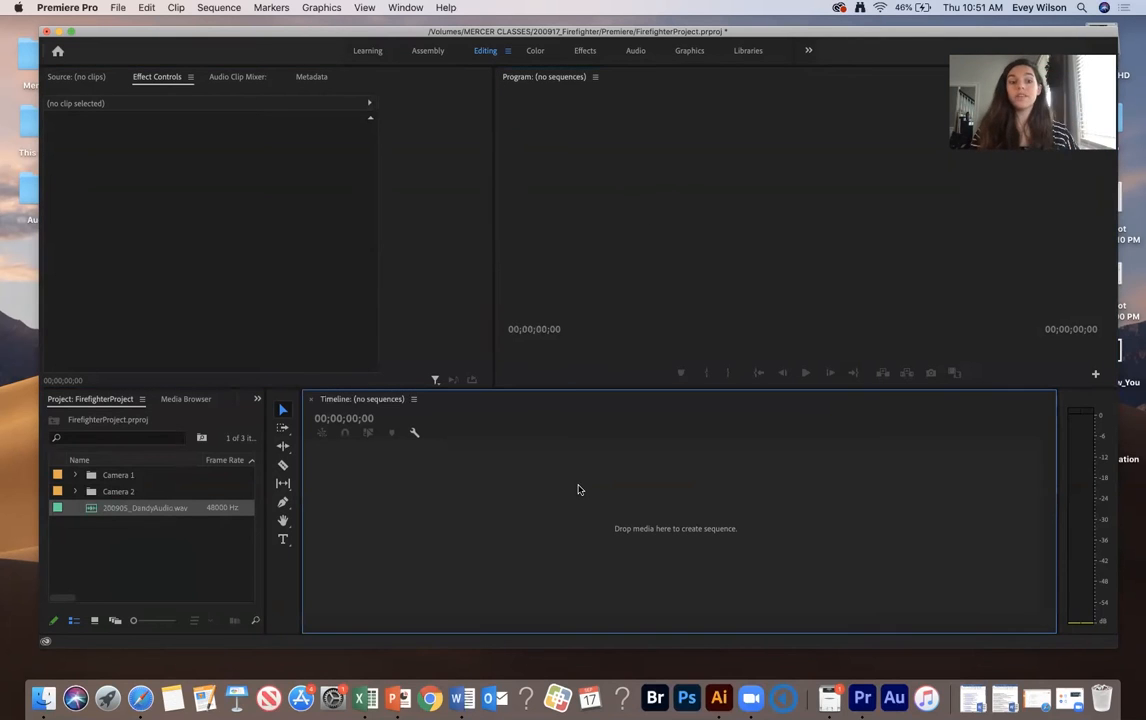
click(163, 578)
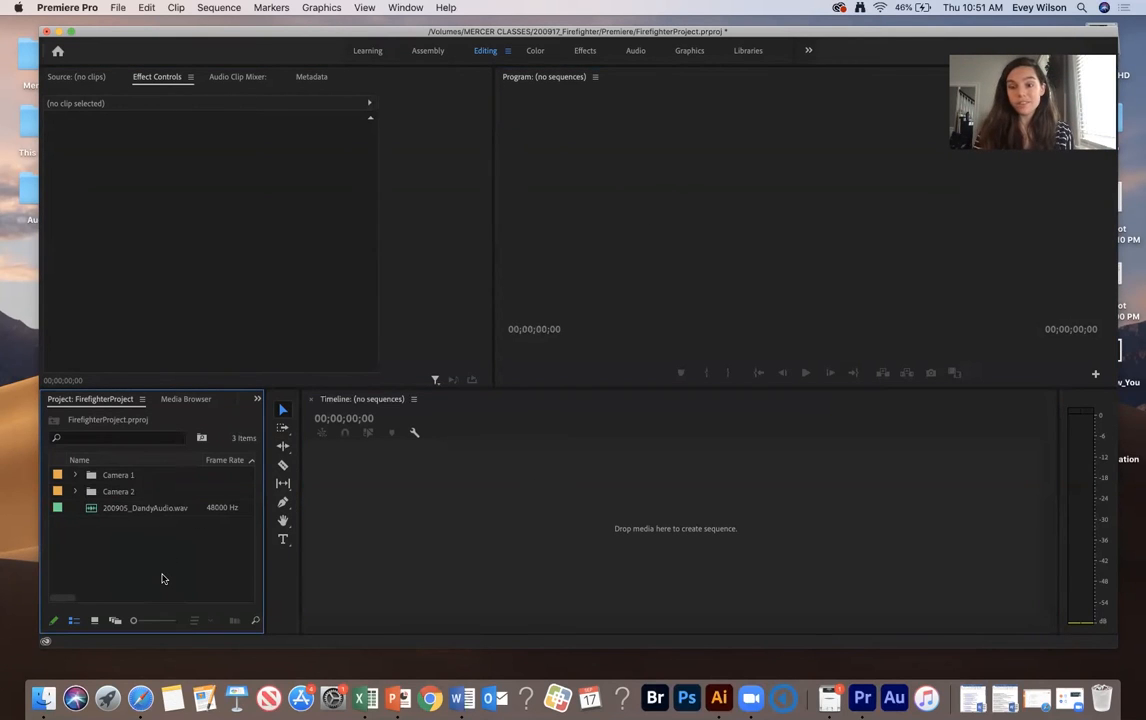
- Expand the Camera 1 bin, open Colquitt09_20_01.MP4 in the source monitor and scrub through it
click(75, 474)
double_click(109, 493)
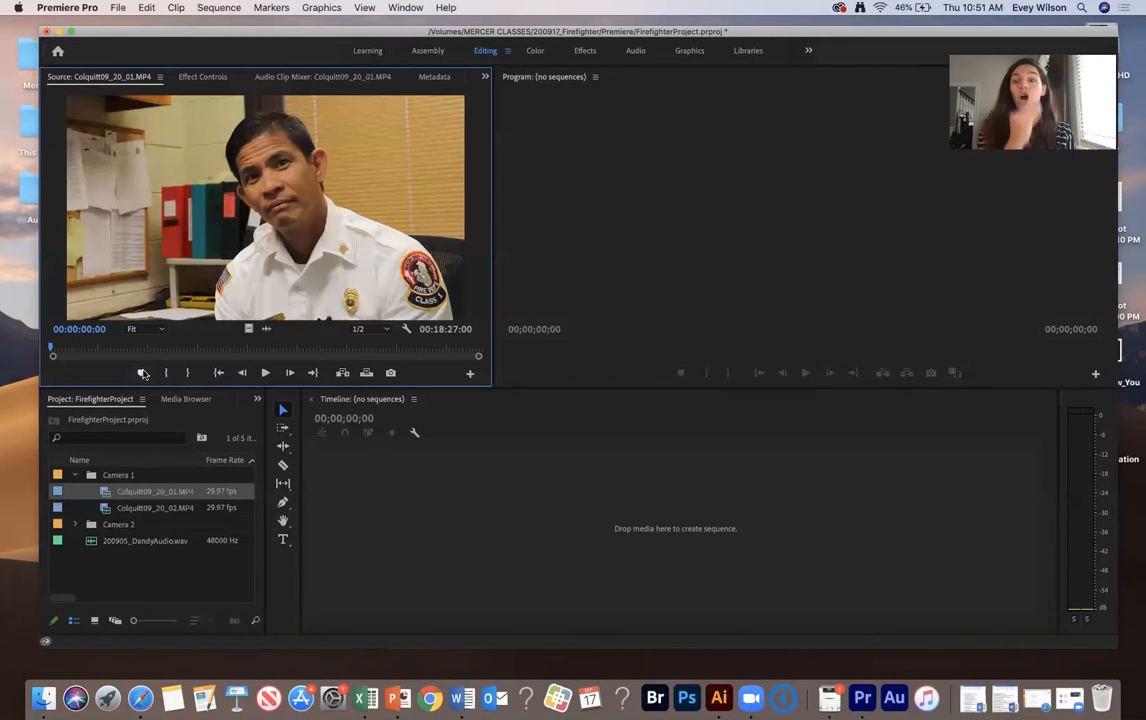
drag(77, 345, 136, 352)
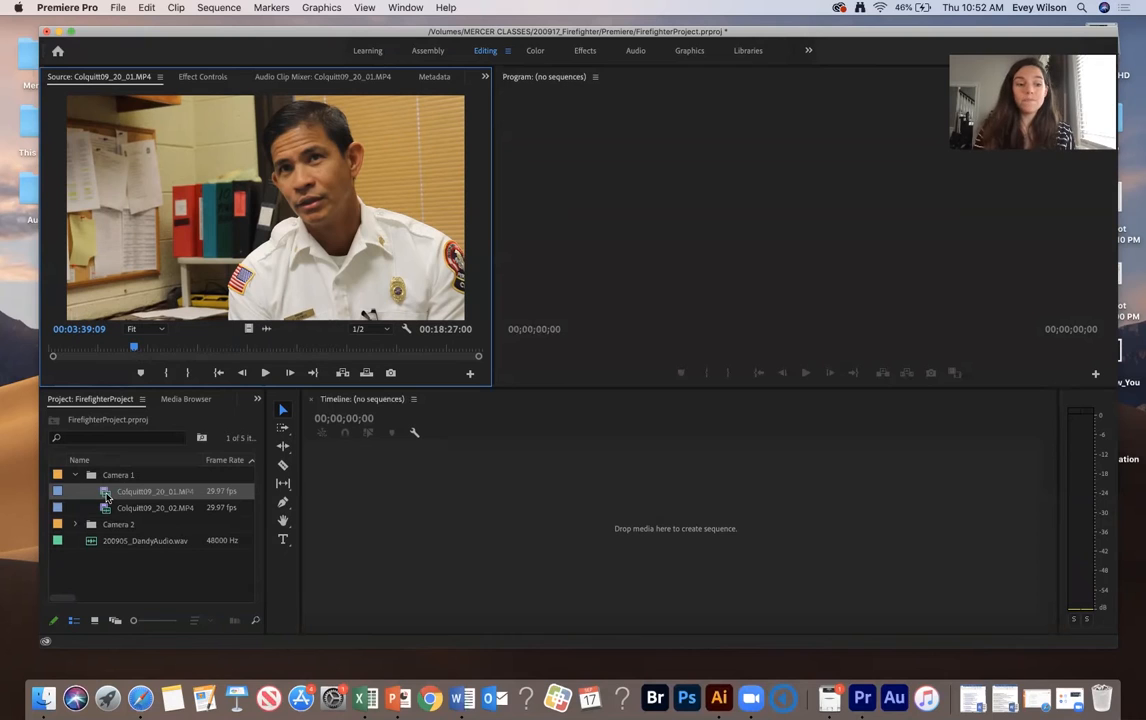
- Select both Camera 1 clips and bring them into the empty timeline to create a new sequence
mouse_move(112, 510)
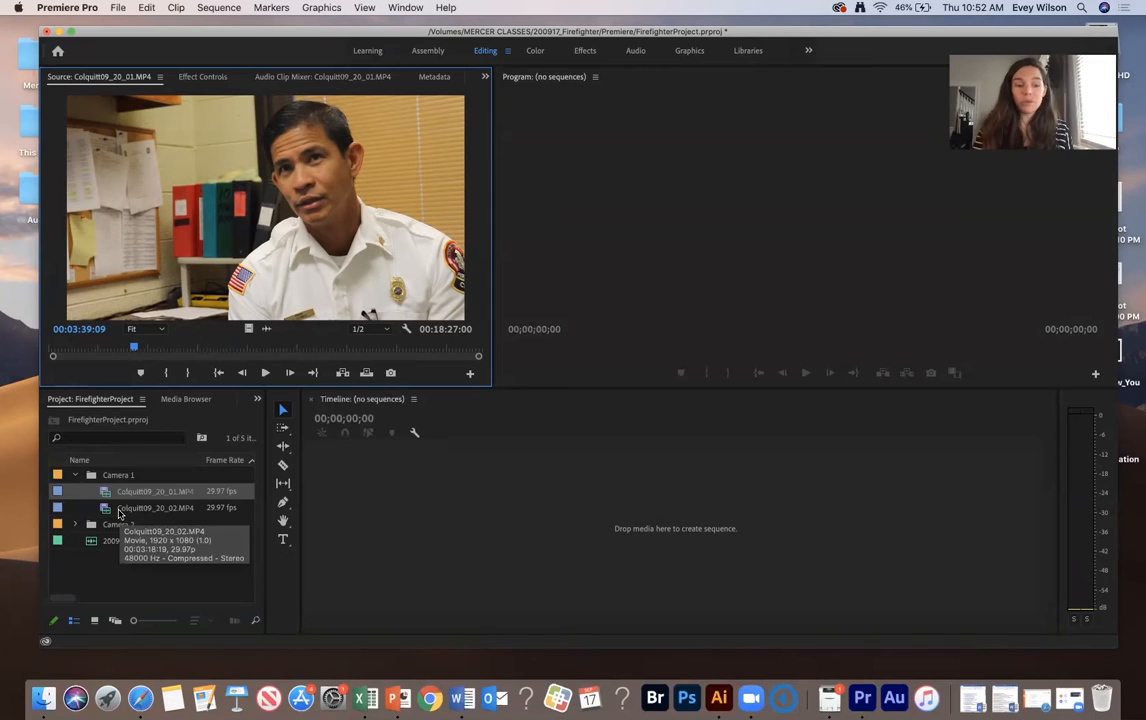
shift+click(125, 510)
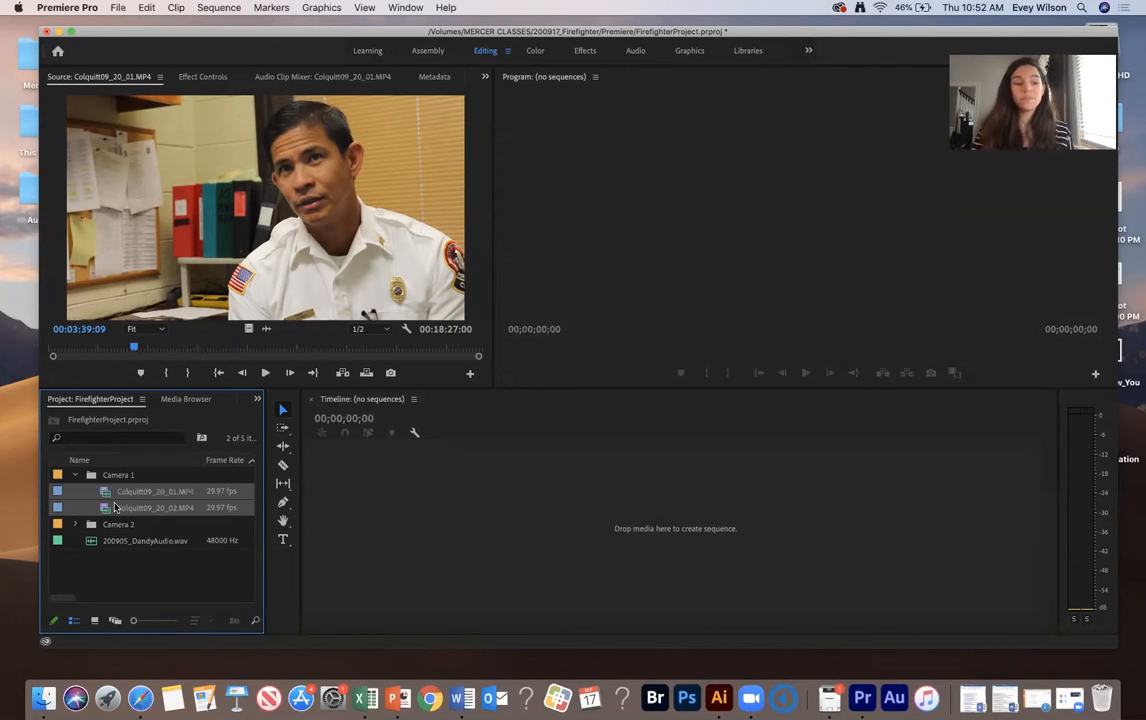
drag(108, 497, 434, 494)
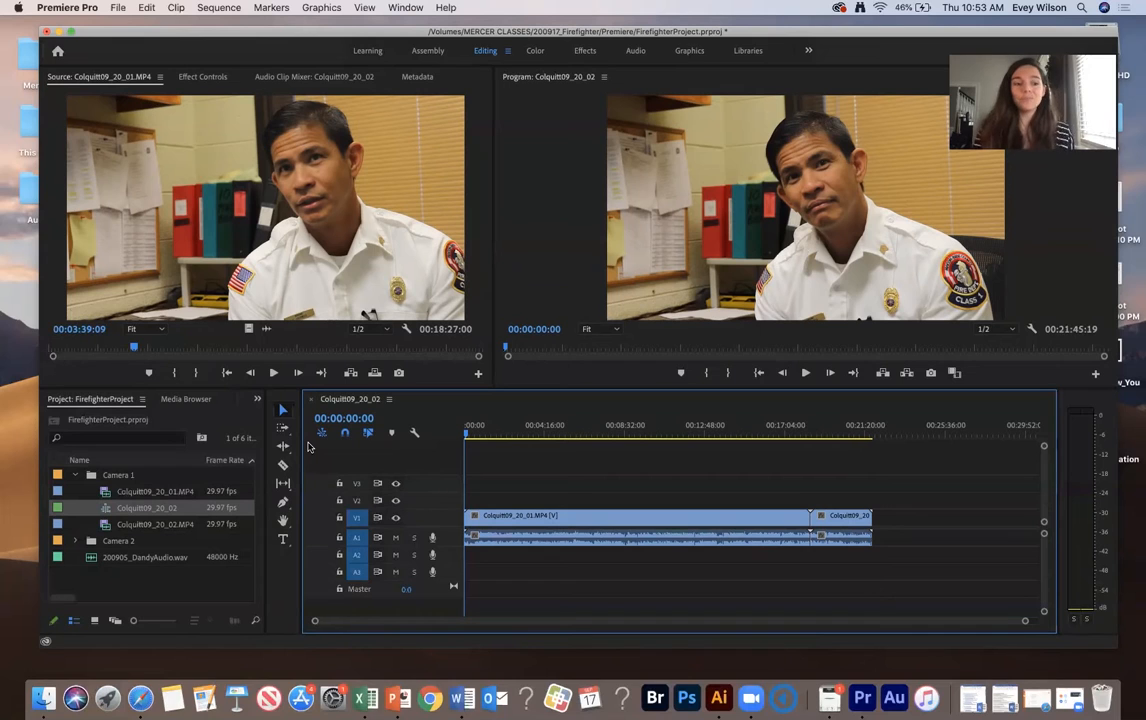
- Enlarge the project panel by raising its top edge and widening it
click(123, 494)
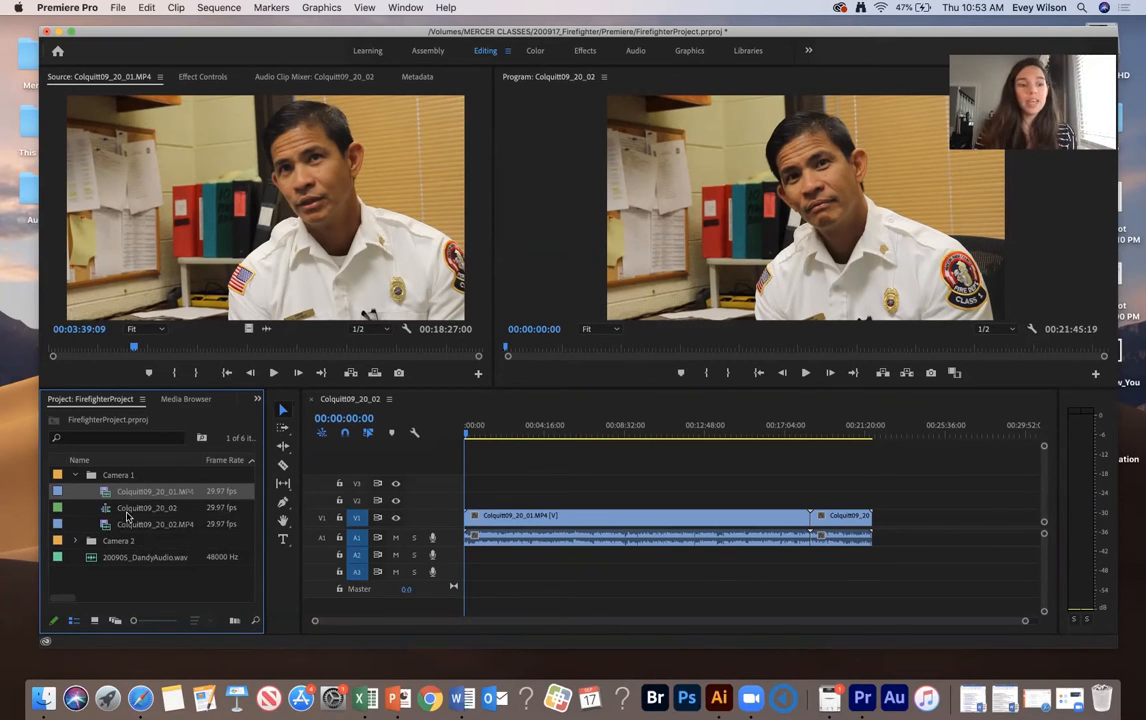
click(110, 508)
double_click(102, 510)
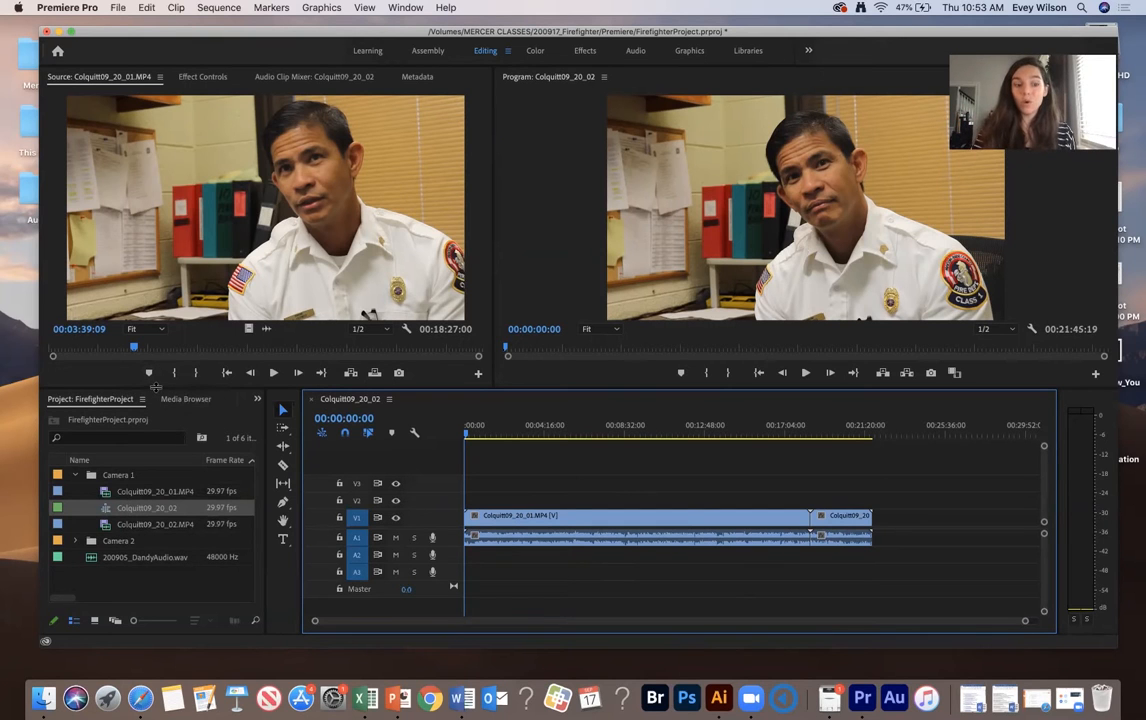
drag(155, 387, 160, 361)
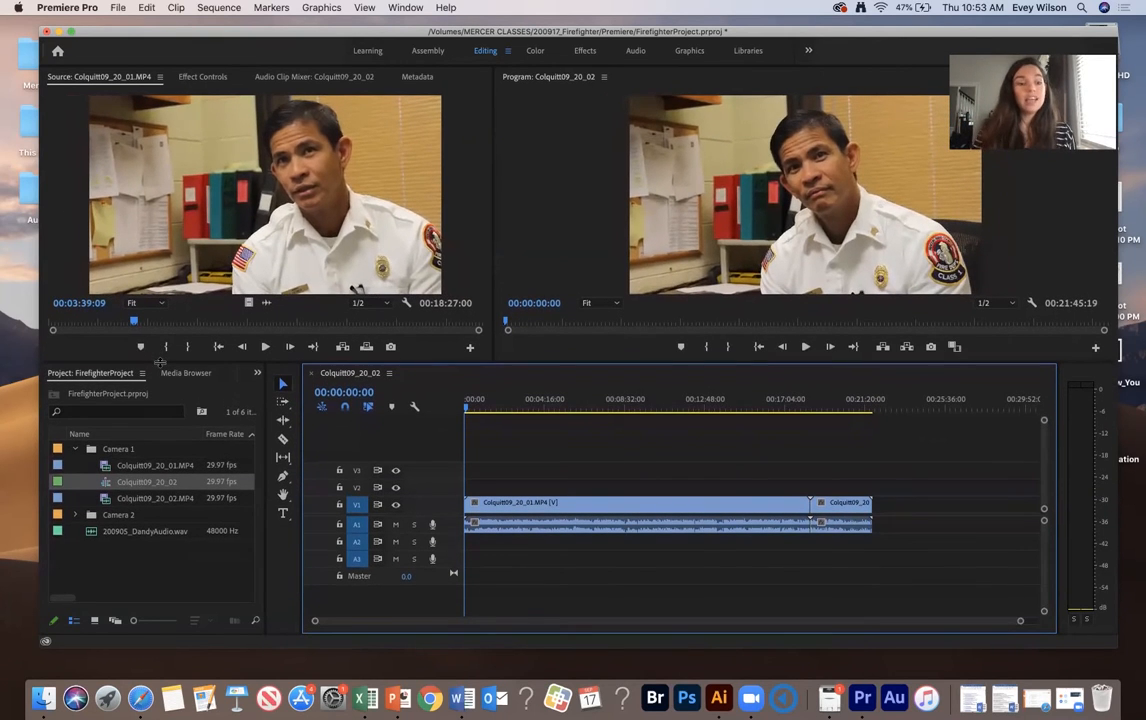
click(110, 568)
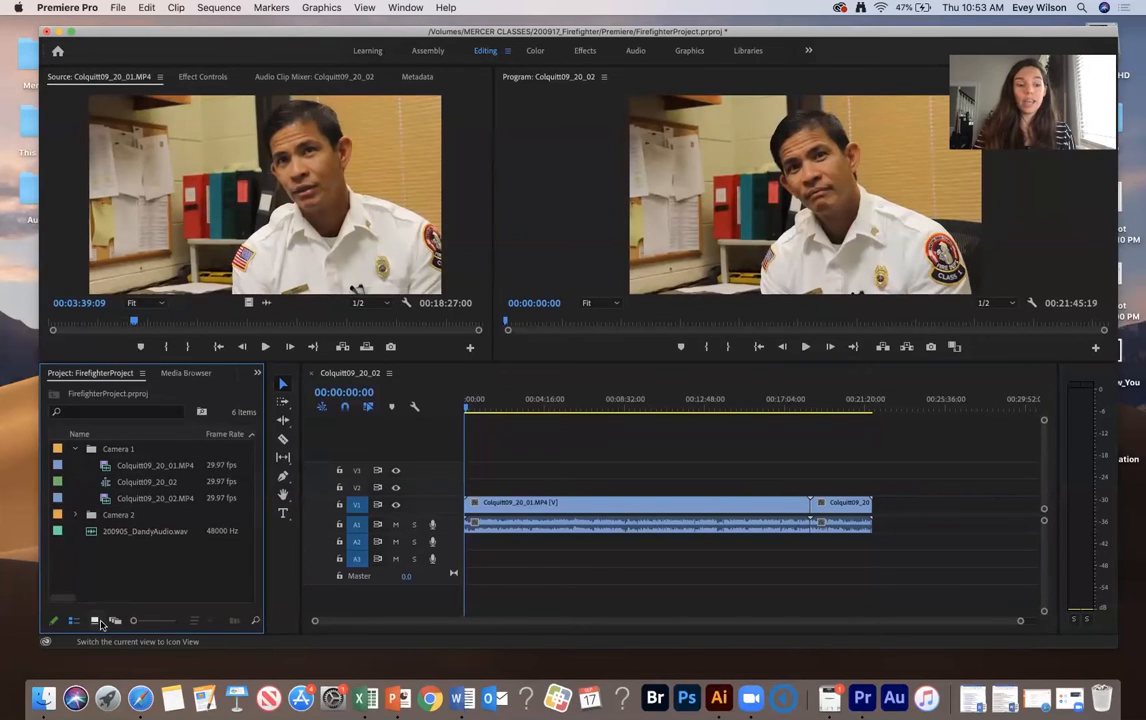
drag(266, 486, 298, 487)
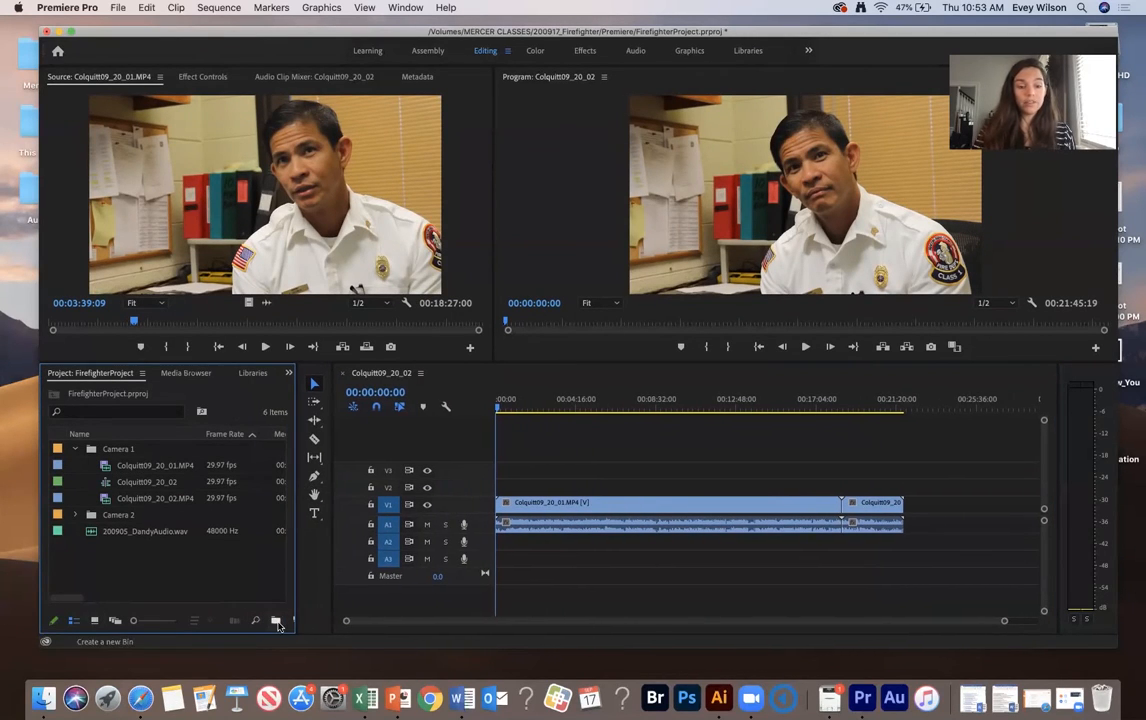
- Create a new bin in the project named Sequences / Drafts
right_click(140, 570)
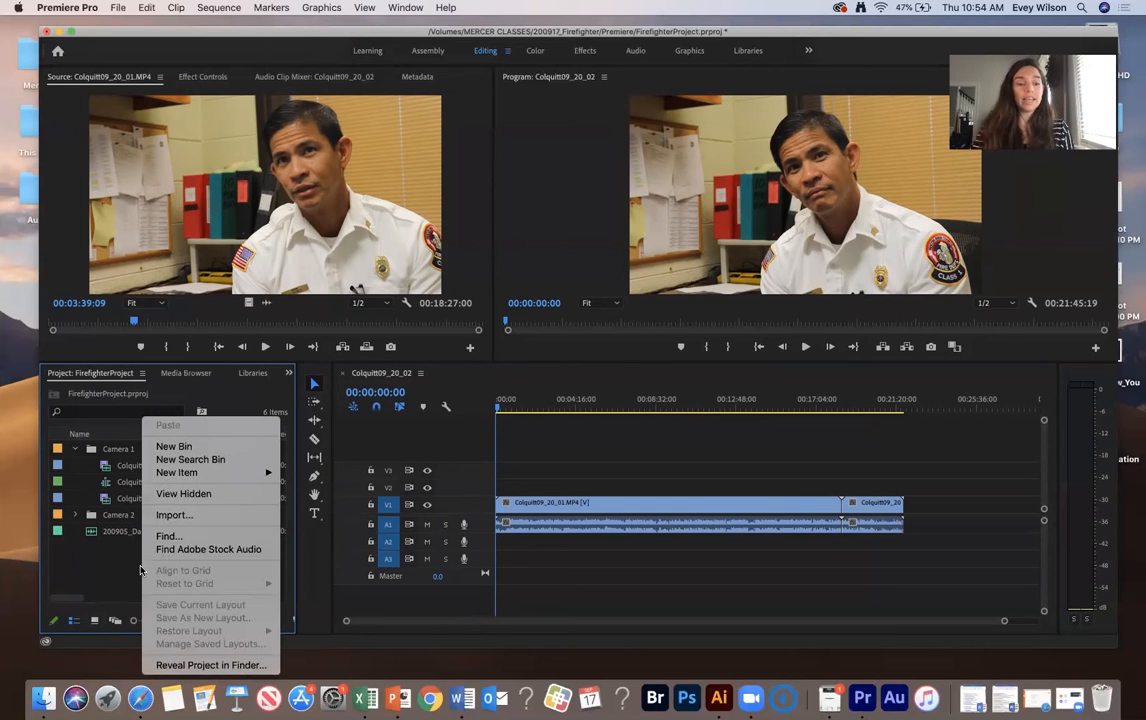
click(180, 446)
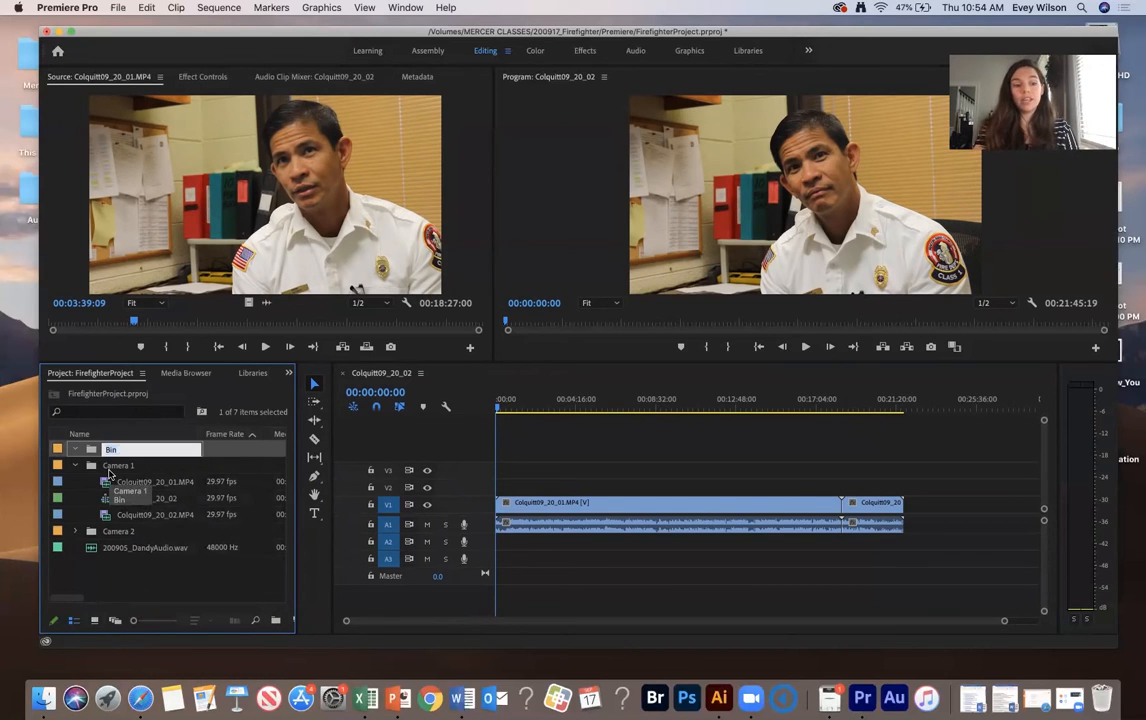
text(Sequences)
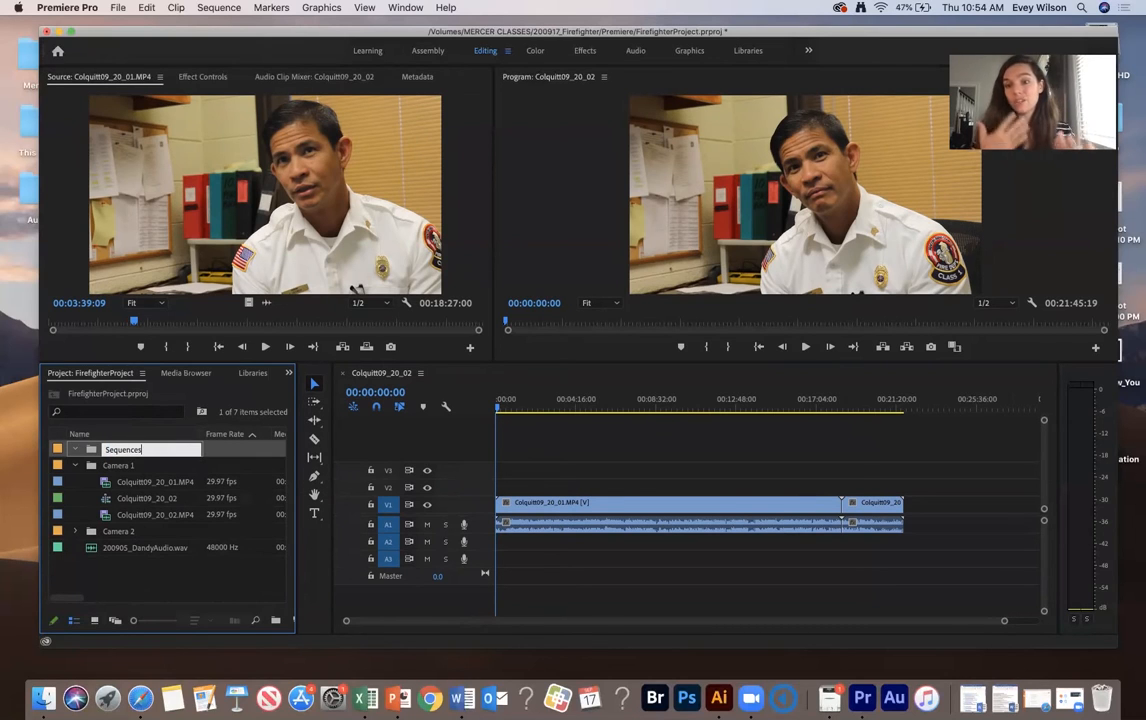
text( / Drafts)
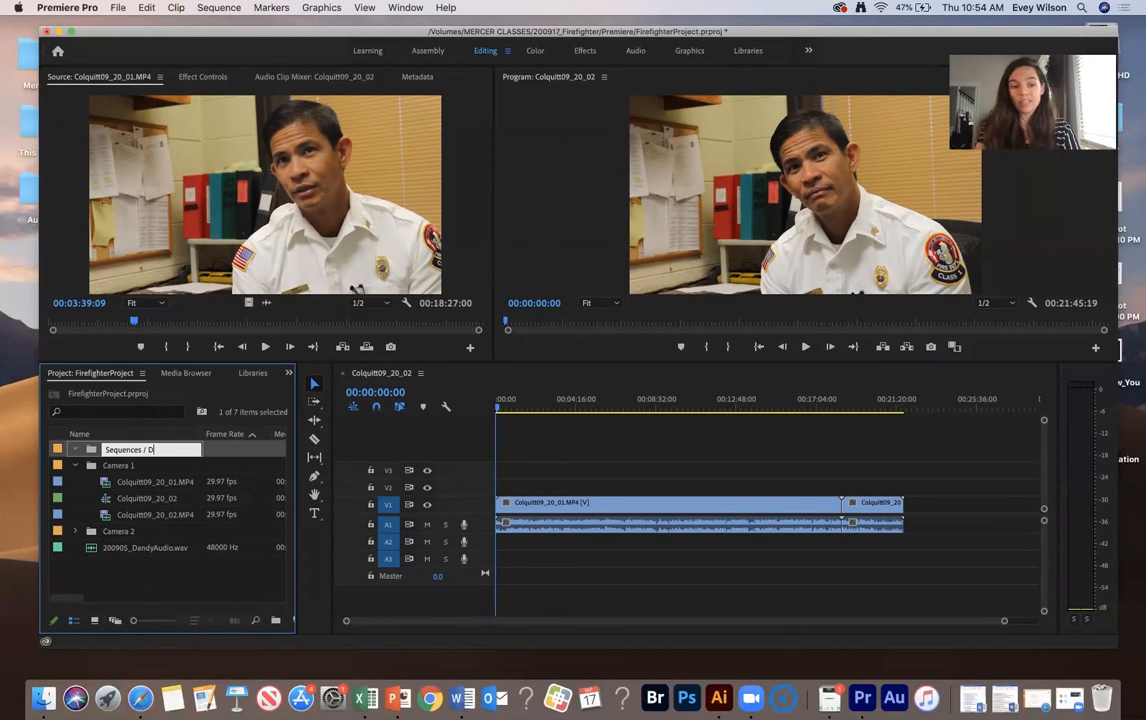
key(Tab)
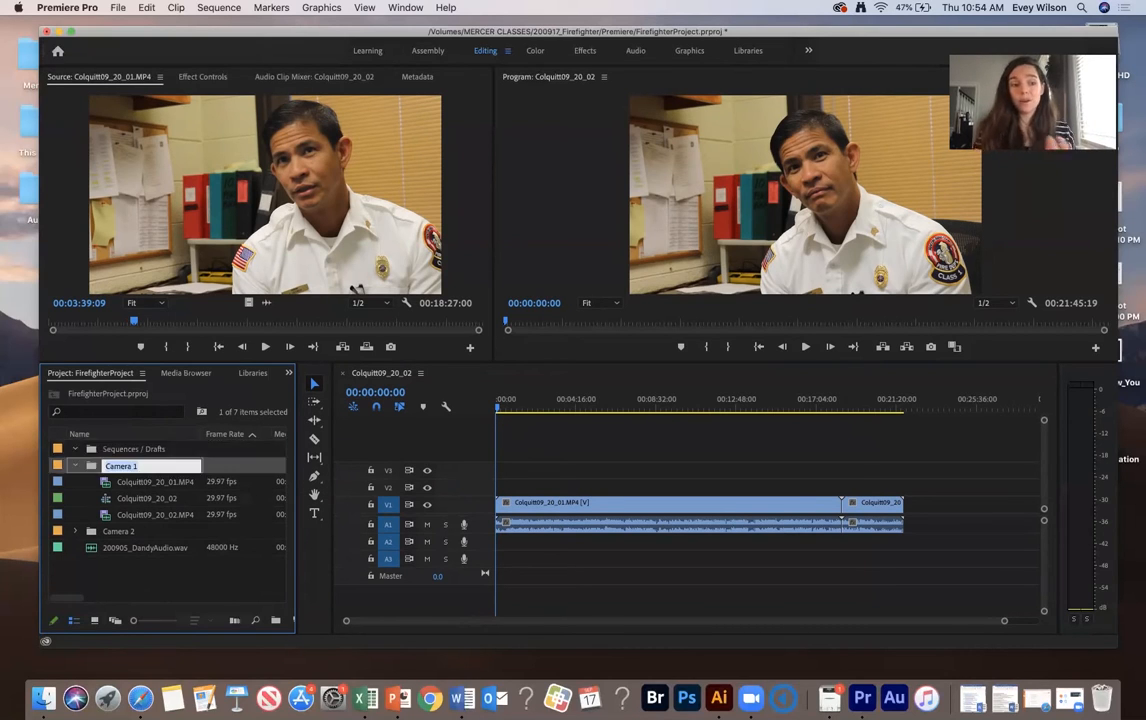
- Move the Colquitt09_20_02 sequence into the Sequences / Drafts bin and select the second clip in the timeline
click(114, 499)
drag(114, 505, 112, 452)
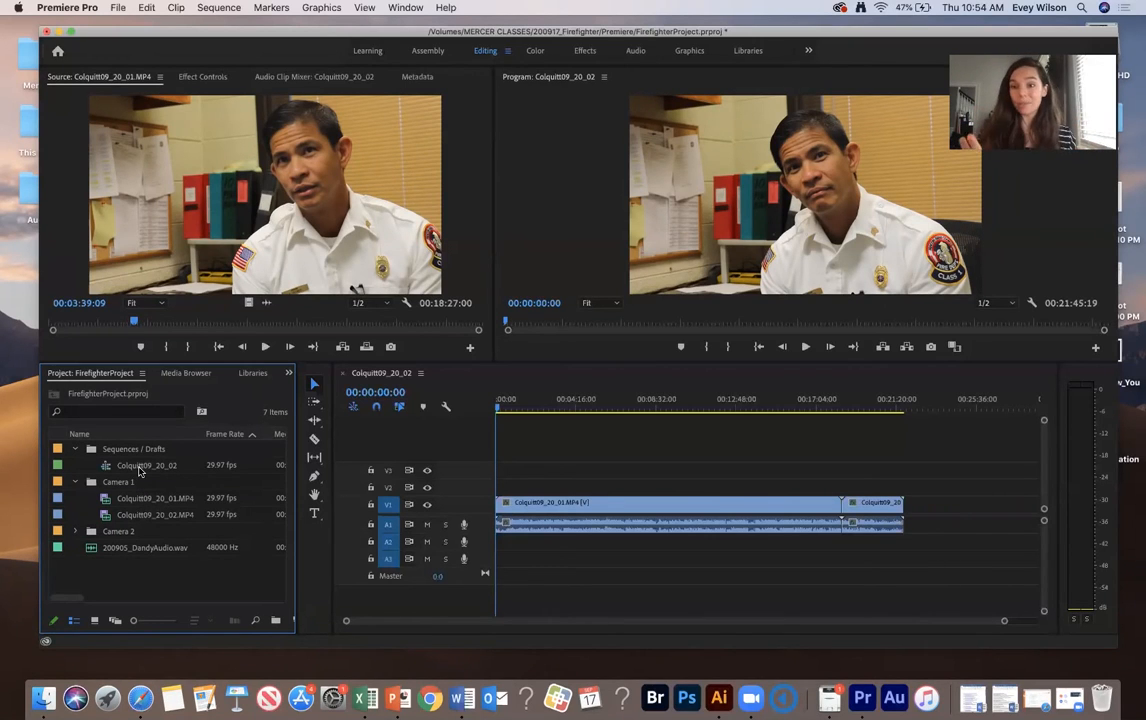
click(707, 505)
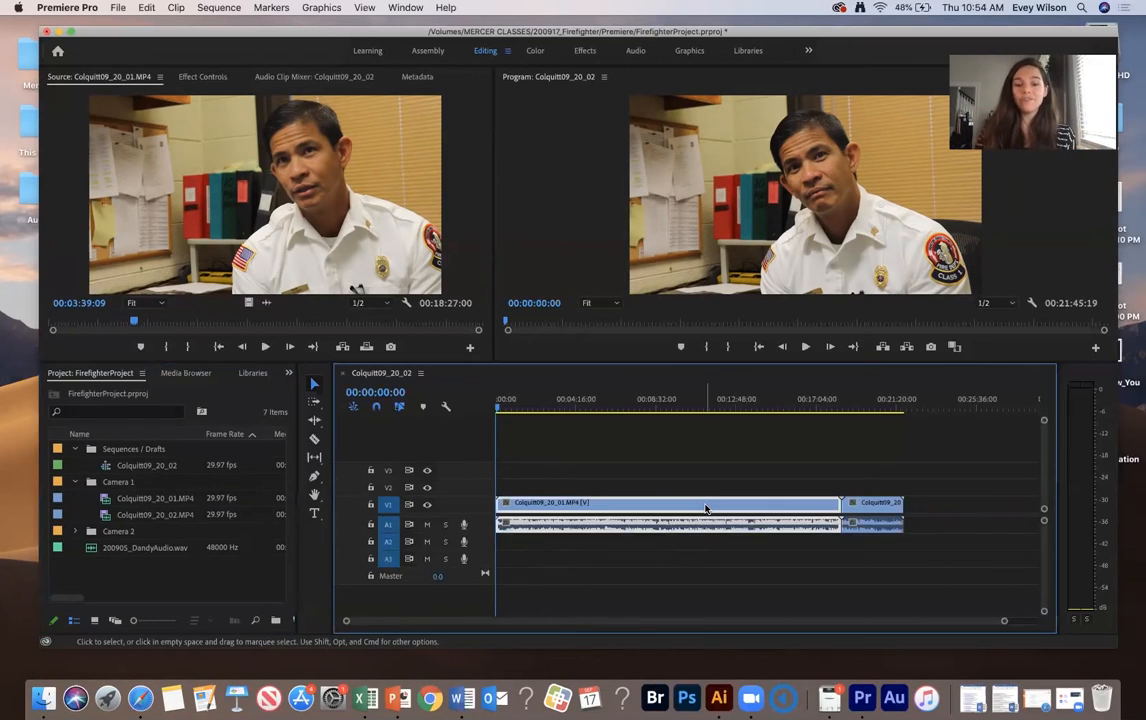
click(892, 509)
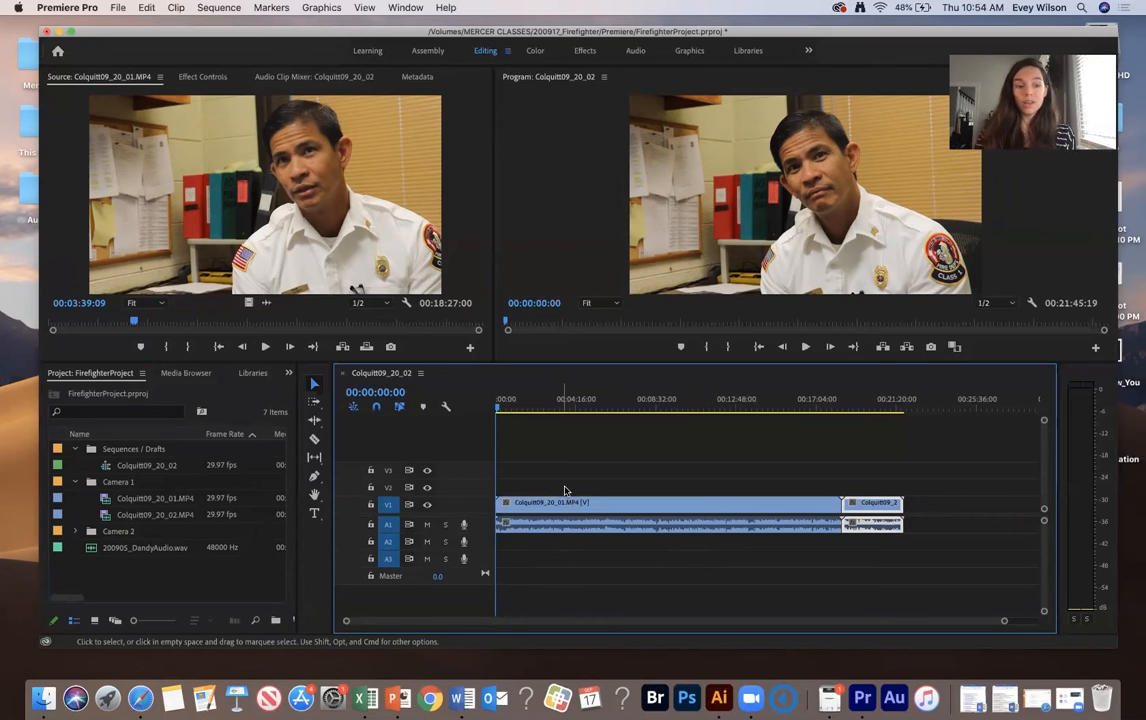
- Expand the Camera 2 bin and select its three clips
click(75, 531)
click(117, 550)
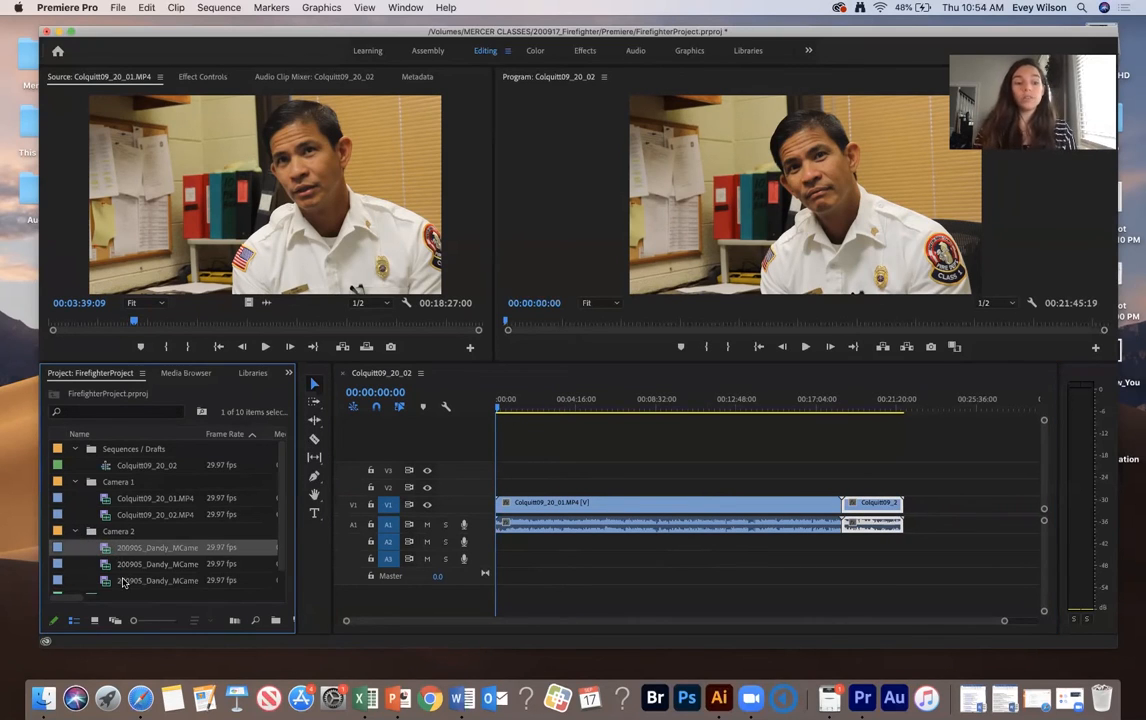
shift+click(123, 582)
scroll(118, 578, down, 1)
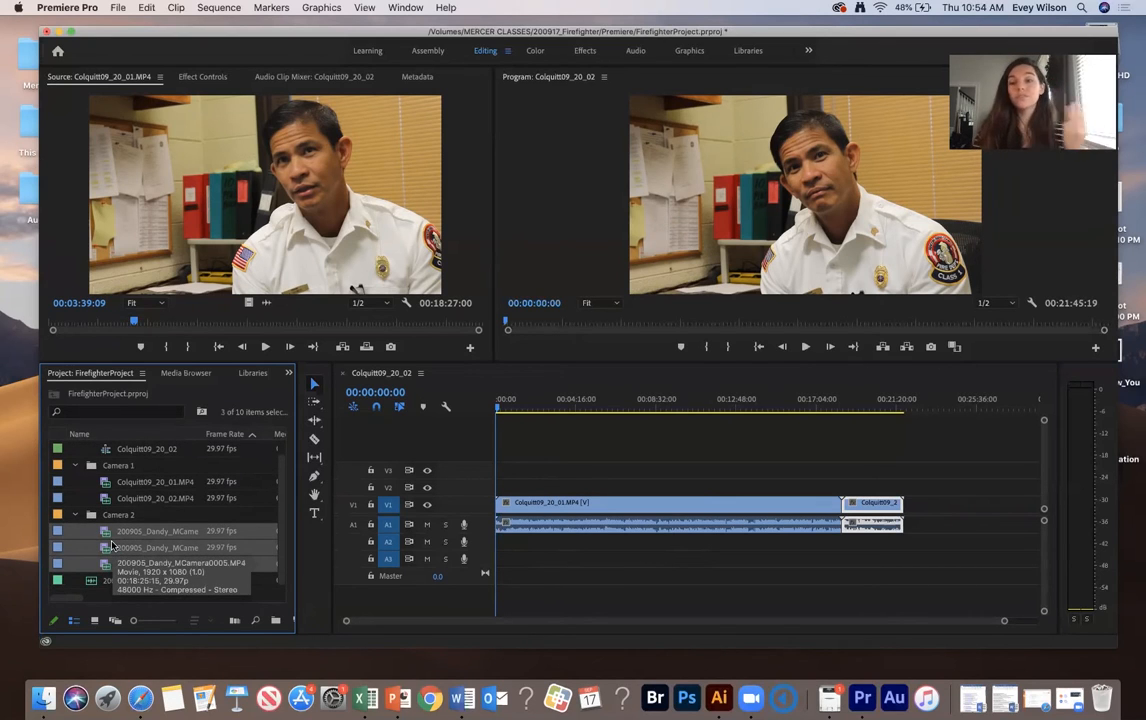
scroll(115, 540, up, 1)
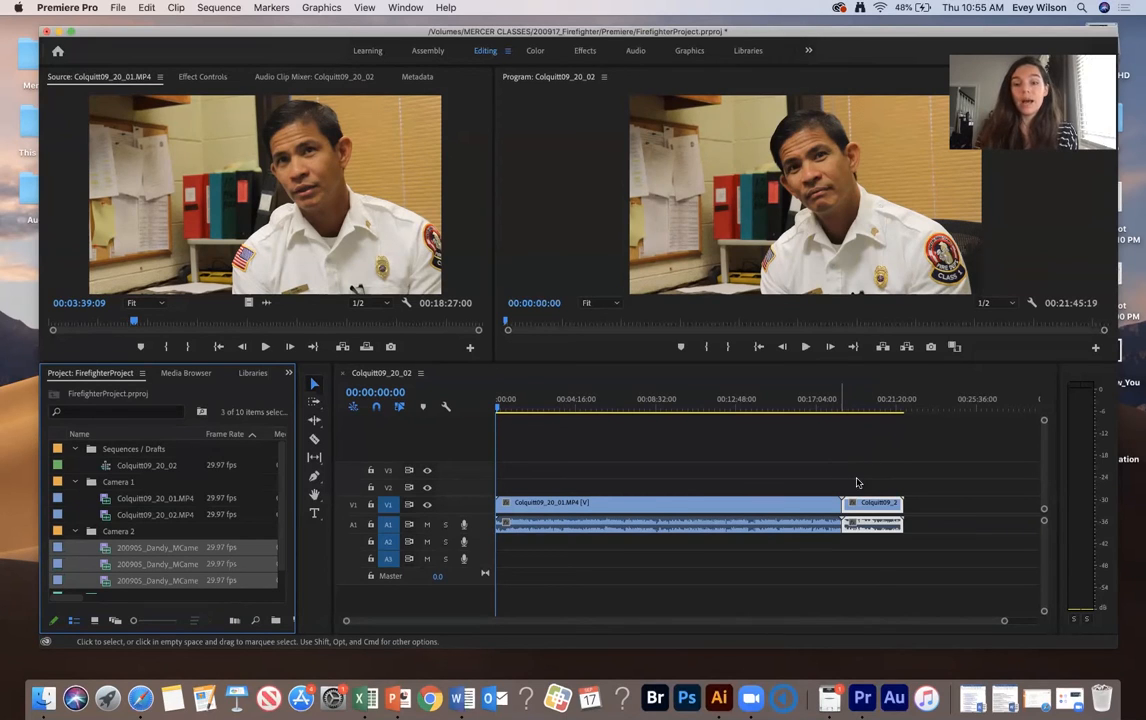
- Move the second Colquitt clip in the sequence up to video track V2 and audio track A3
drag(869, 505, 871, 543)
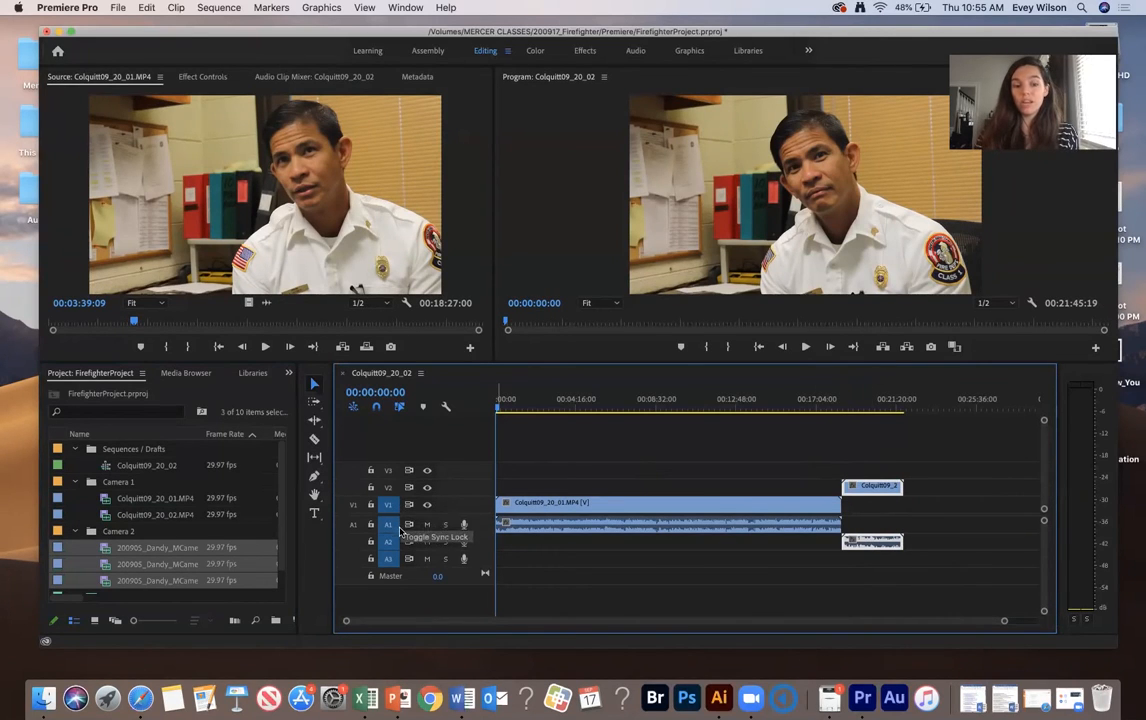
click(549, 509)
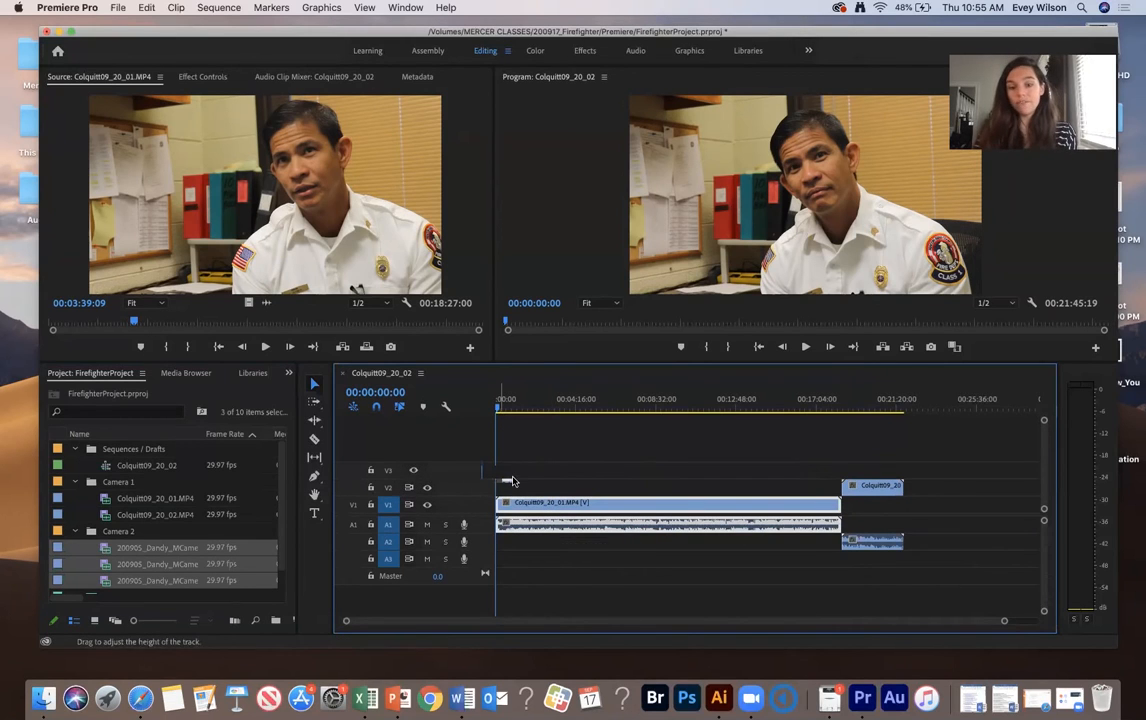
click(873, 487)
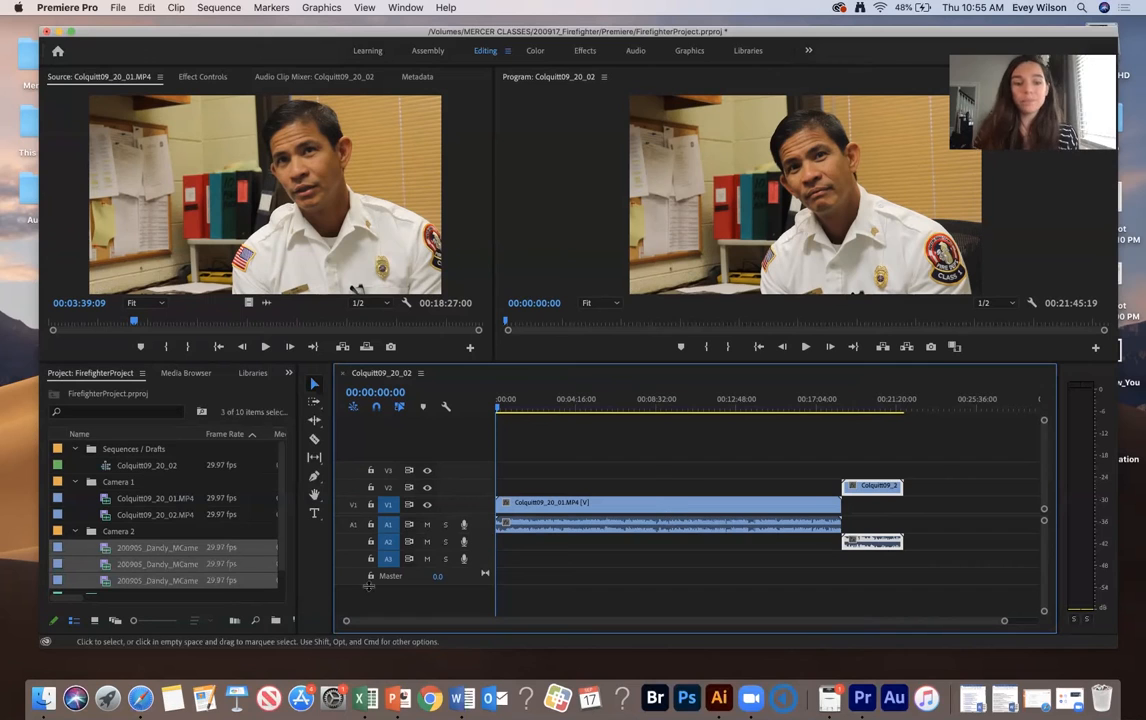
- Add the three Camera 2 clips to the sequence on new tracks, moving the last one up to V5 and A5
scroll(265, 528, down, 1)
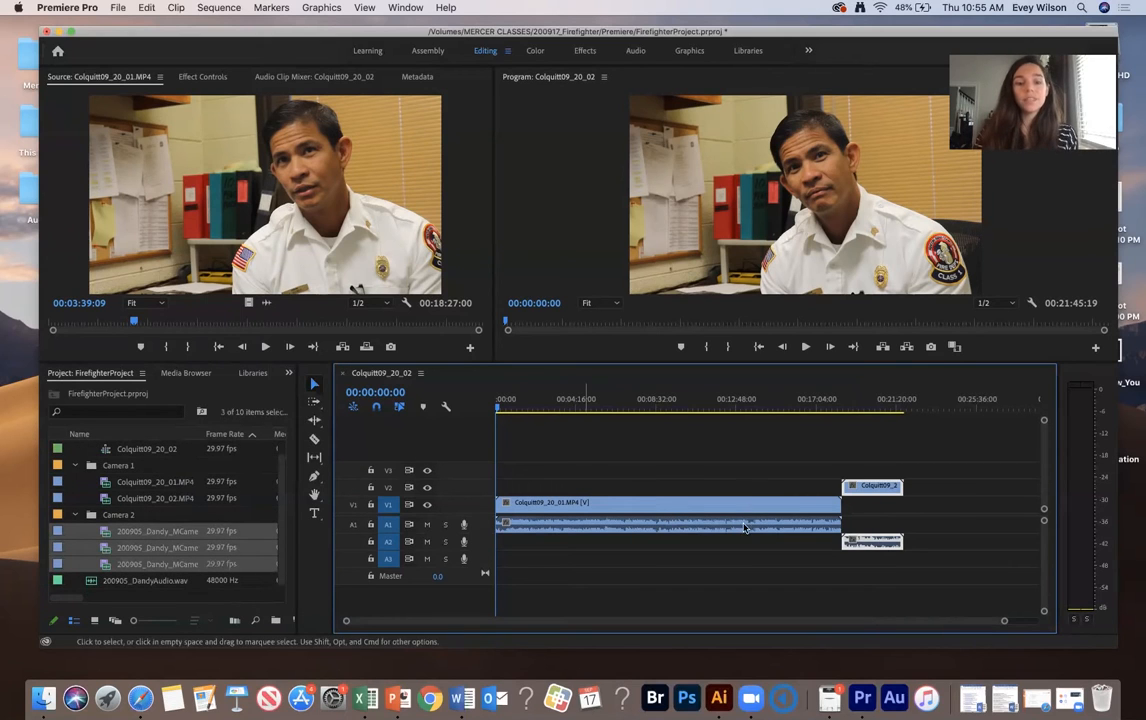
drag(122, 533, 506, 565)
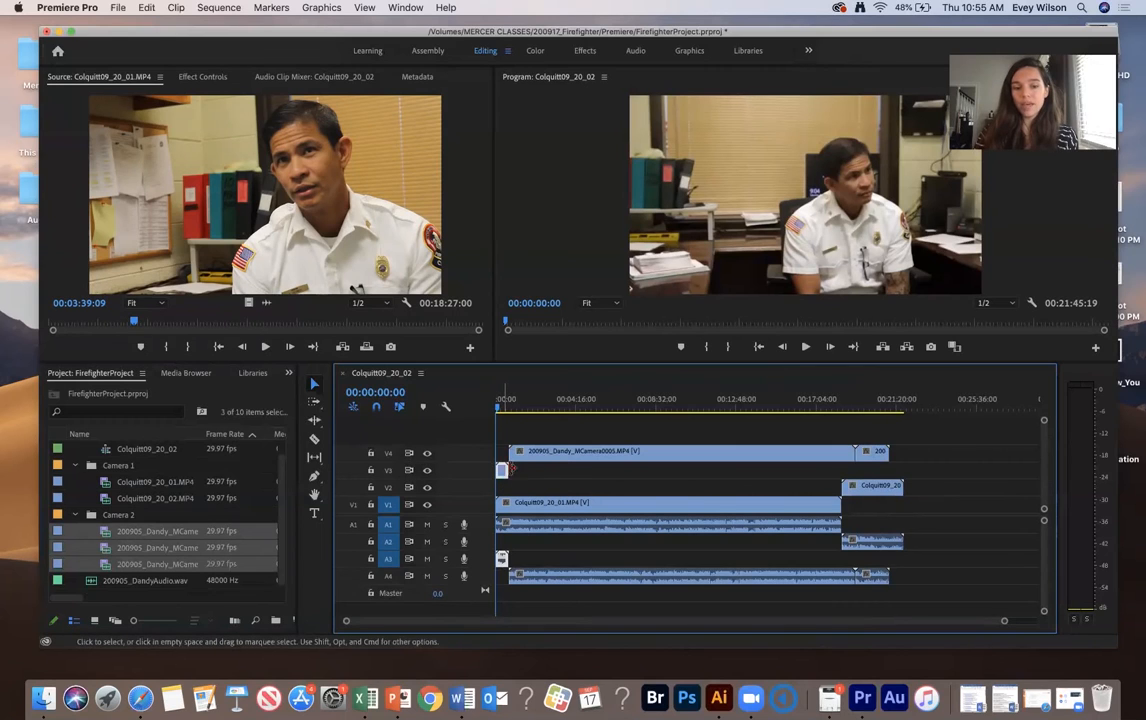
click(571, 455)
drag(877, 453, 876, 436)
drag(884, 570, 875, 608)
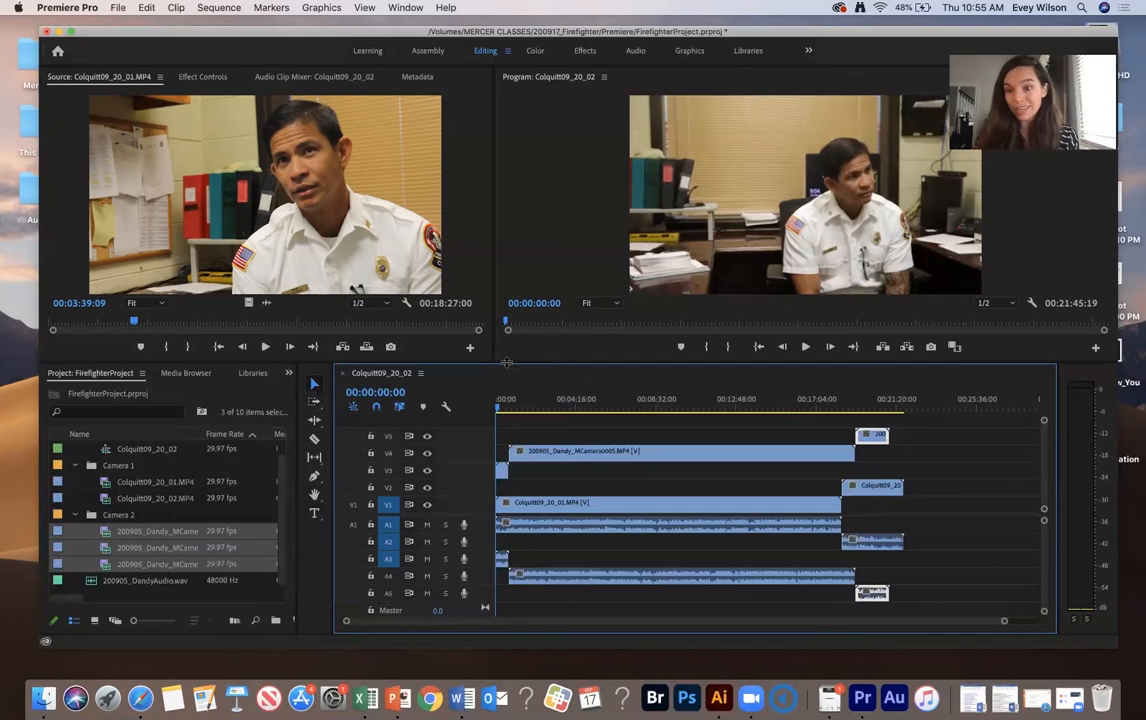
- Enlarge the timeline and add 200905_DandyAudio.wav to the sequence on its own audio track A6
drag(507, 363, 514, 304)
click(95, 548)
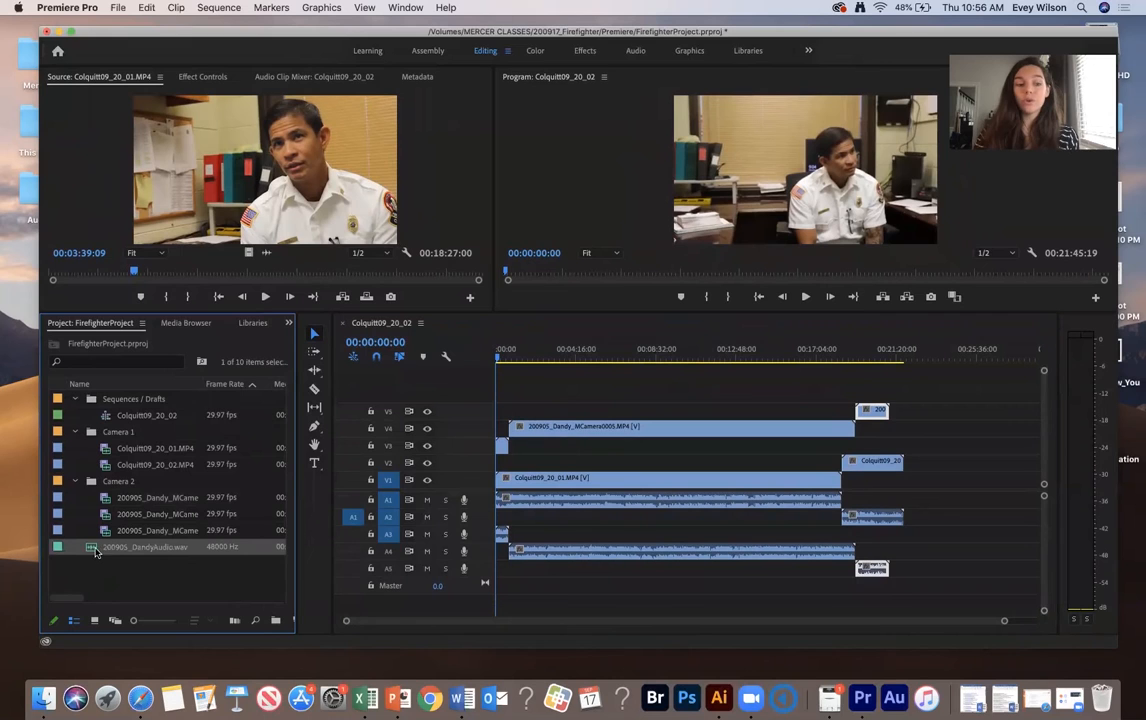
drag(93, 550, 483, 609)
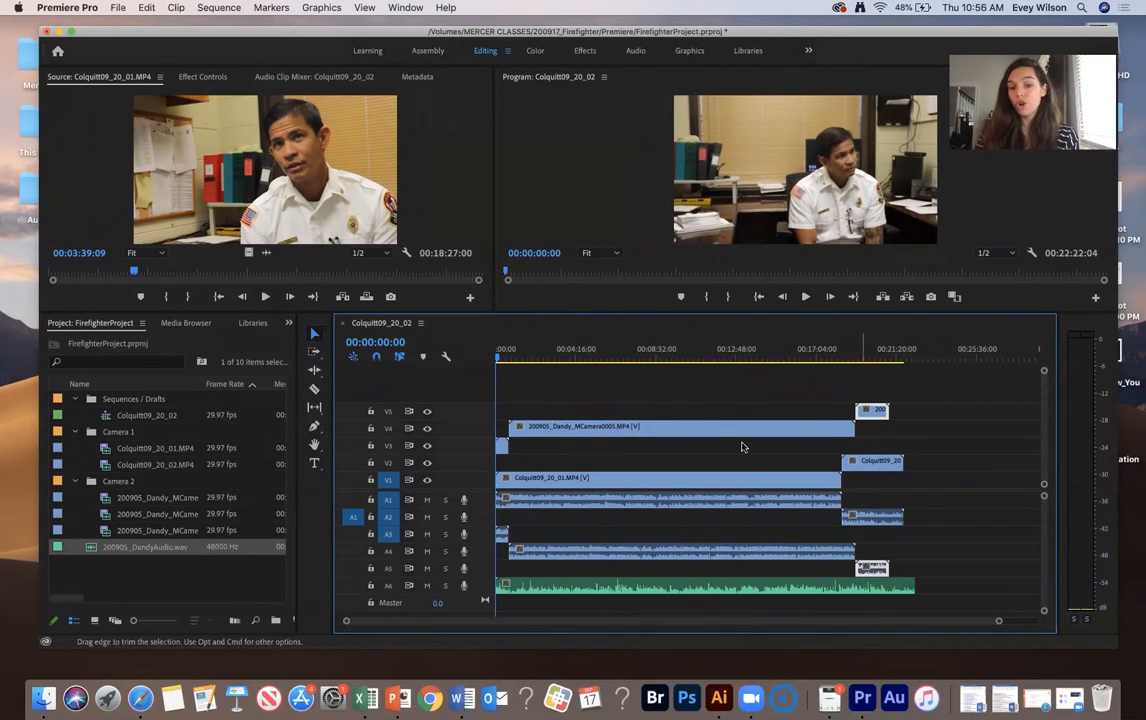
- Select all clips in the sequence and synchronize them using Audio as the synchronize point
drag(936, 376, 494, 607)
drag(934, 376, 637, 403)
drag(529, 470, 487, 608)
click(645, 392)
key(super+a)
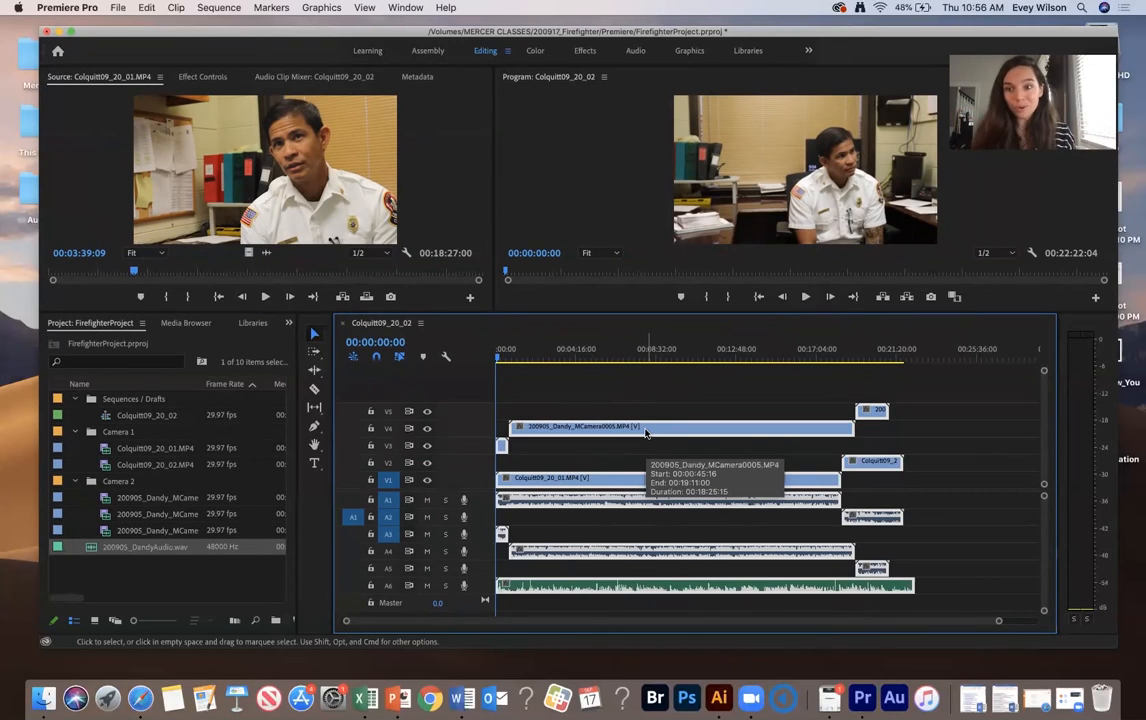
right_click(646, 432)
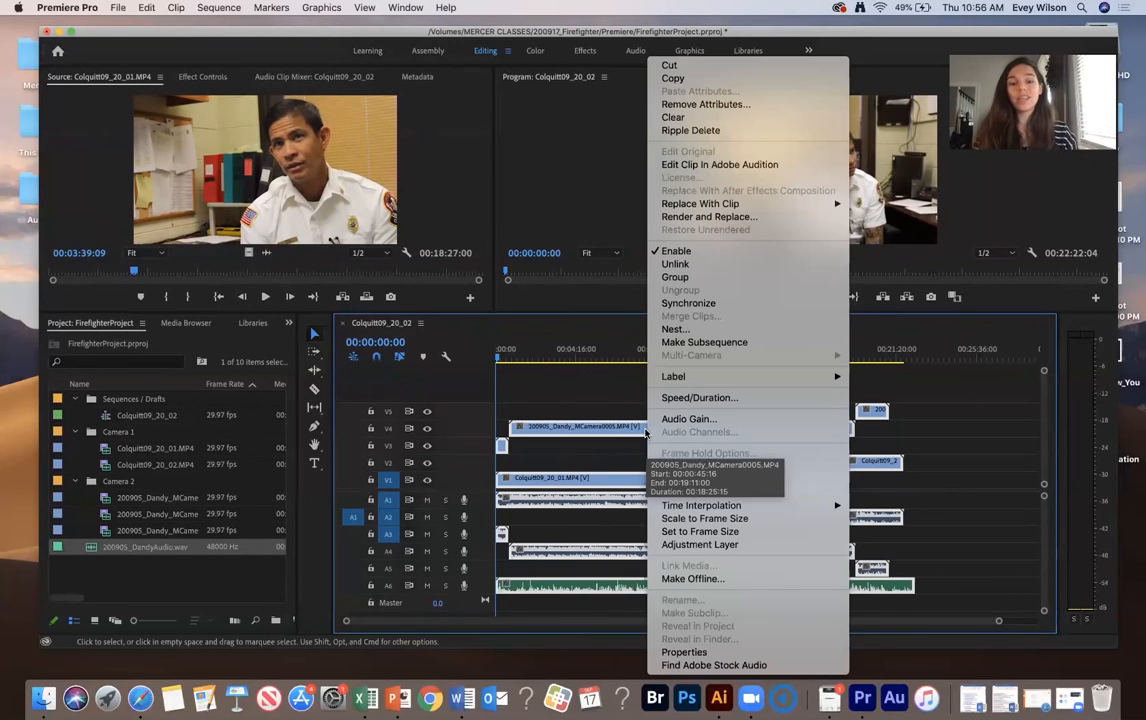
click(700, 305)
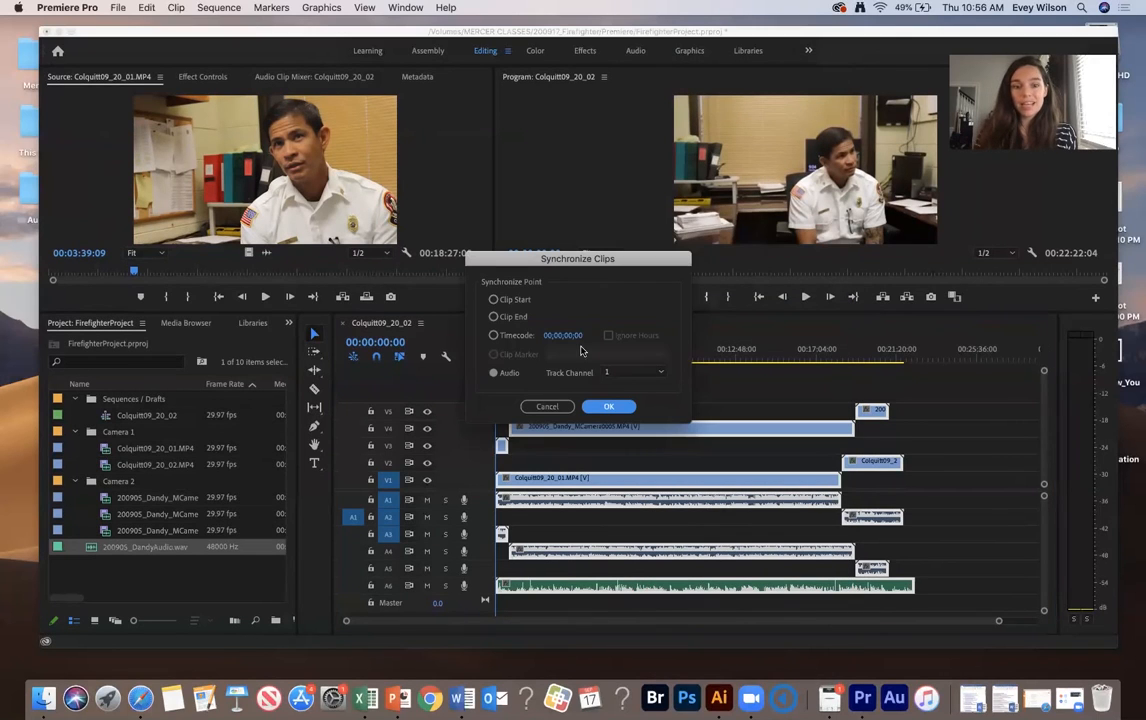
click(494, 373)
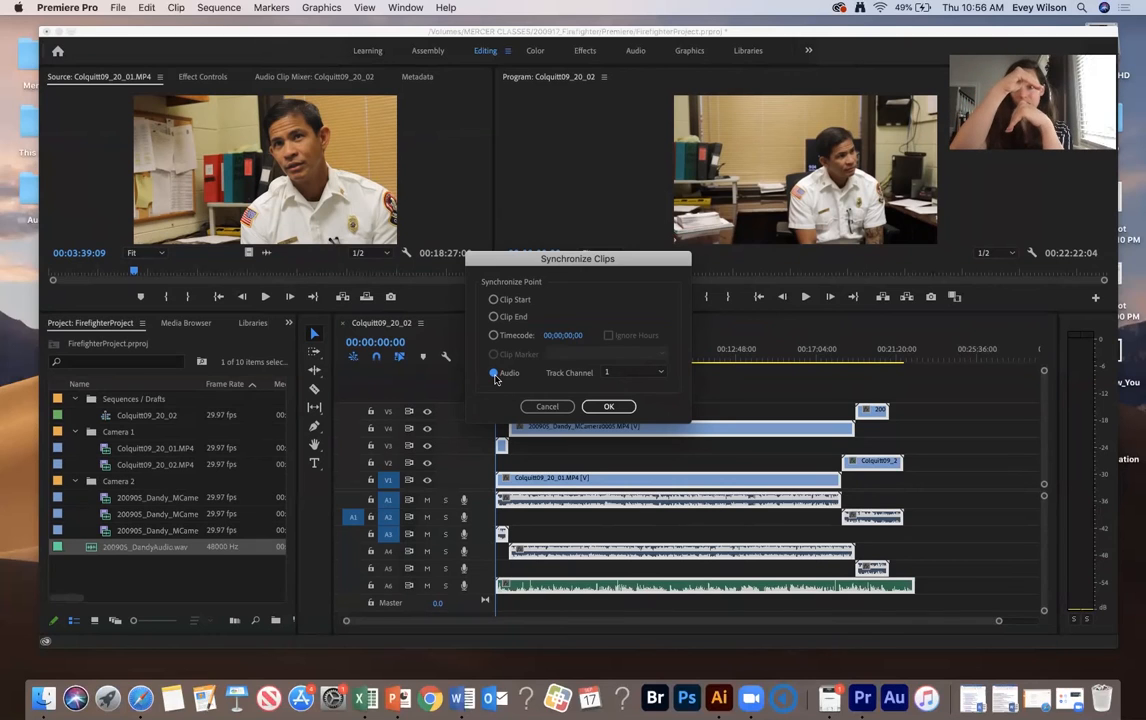
click(607, 406)
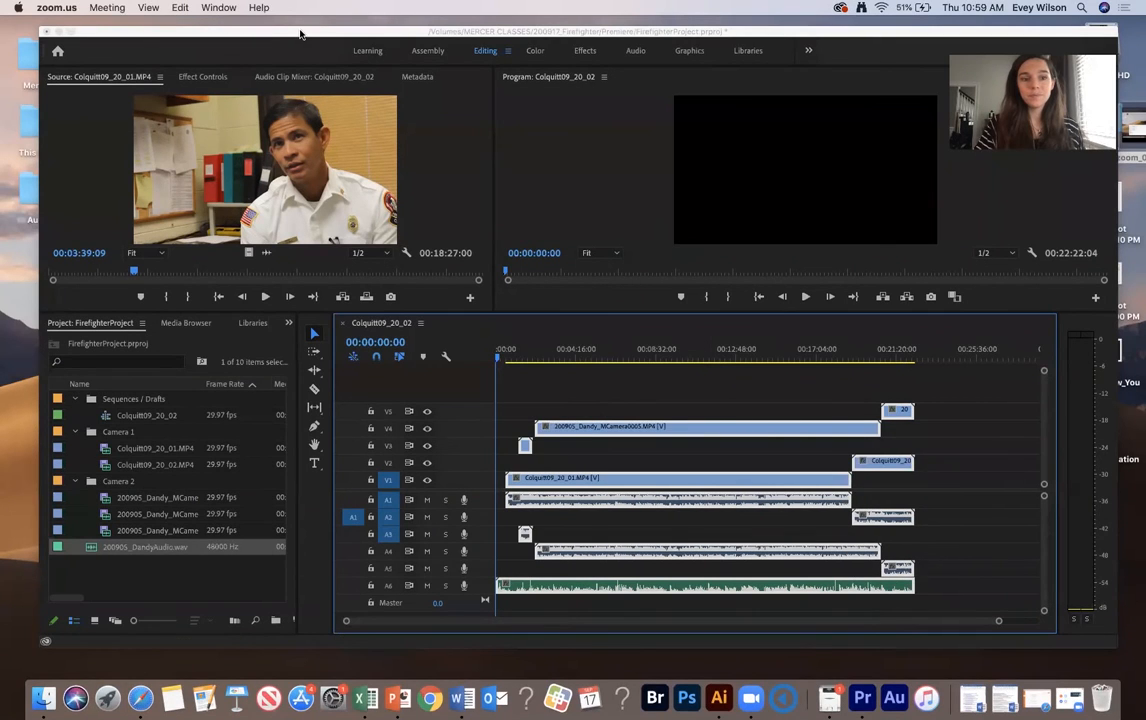
- Play back the synchronized sequence from about 3:24 to check that the camera angles and audio line up
drag(280, 33, 267, 30)
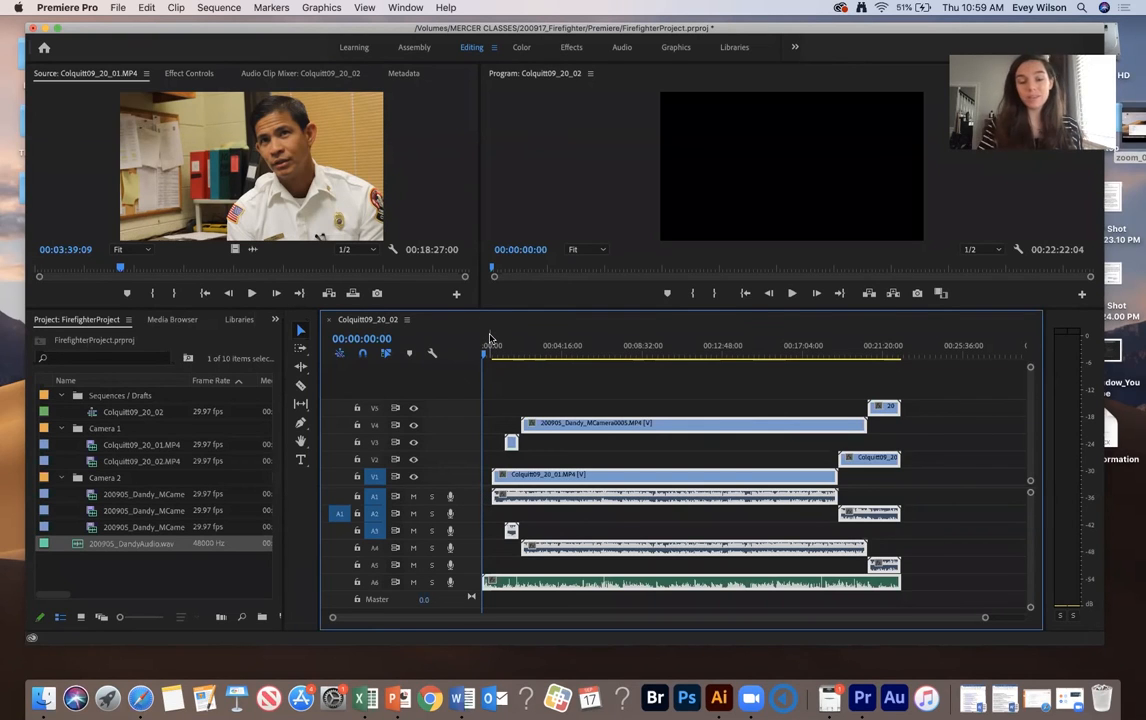
click(544, 356)
drag(546, 357, 547, 357)
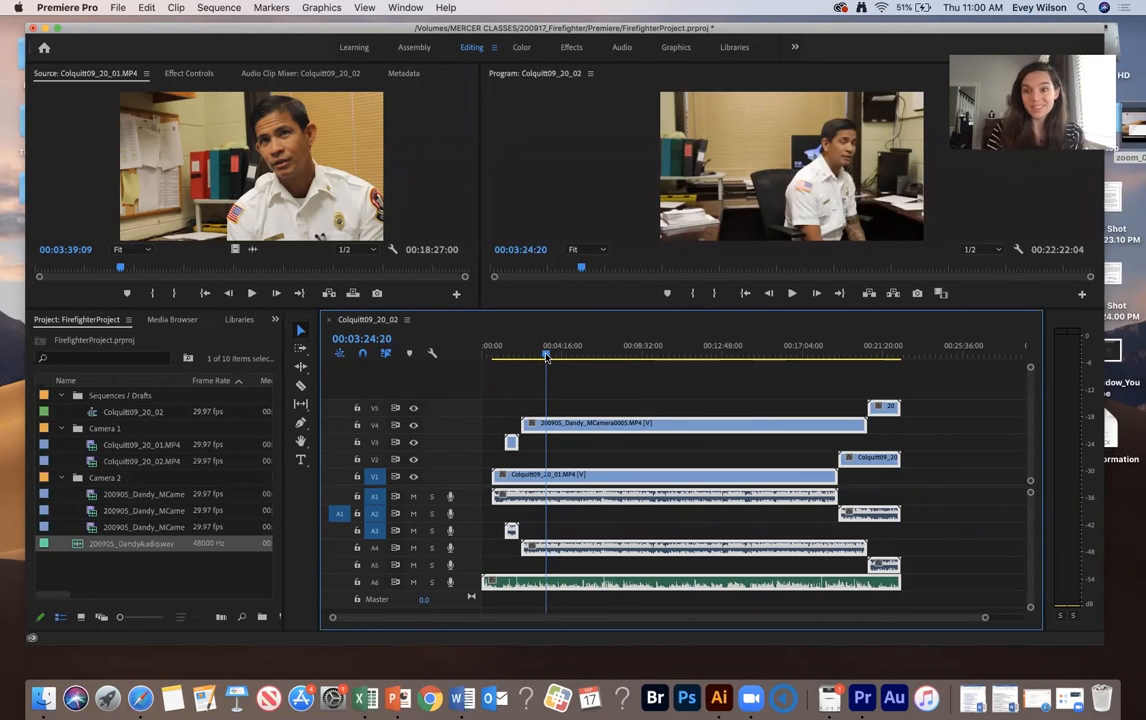
key(space)
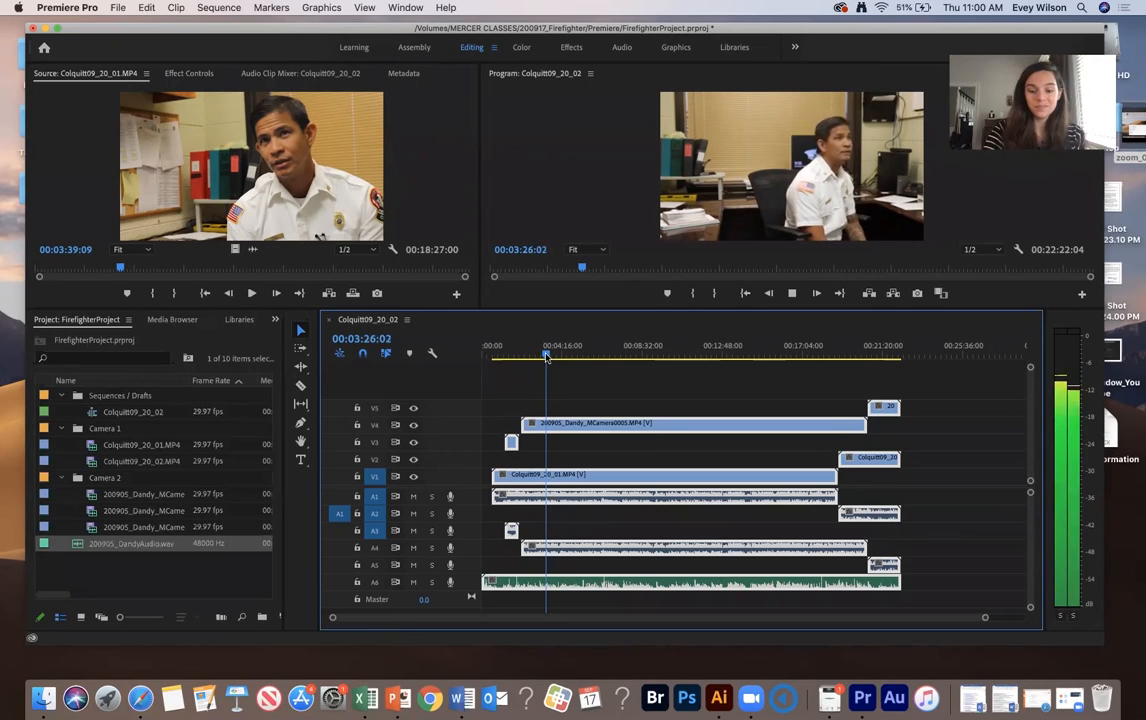
key(XF86AudioRaiseVolume)
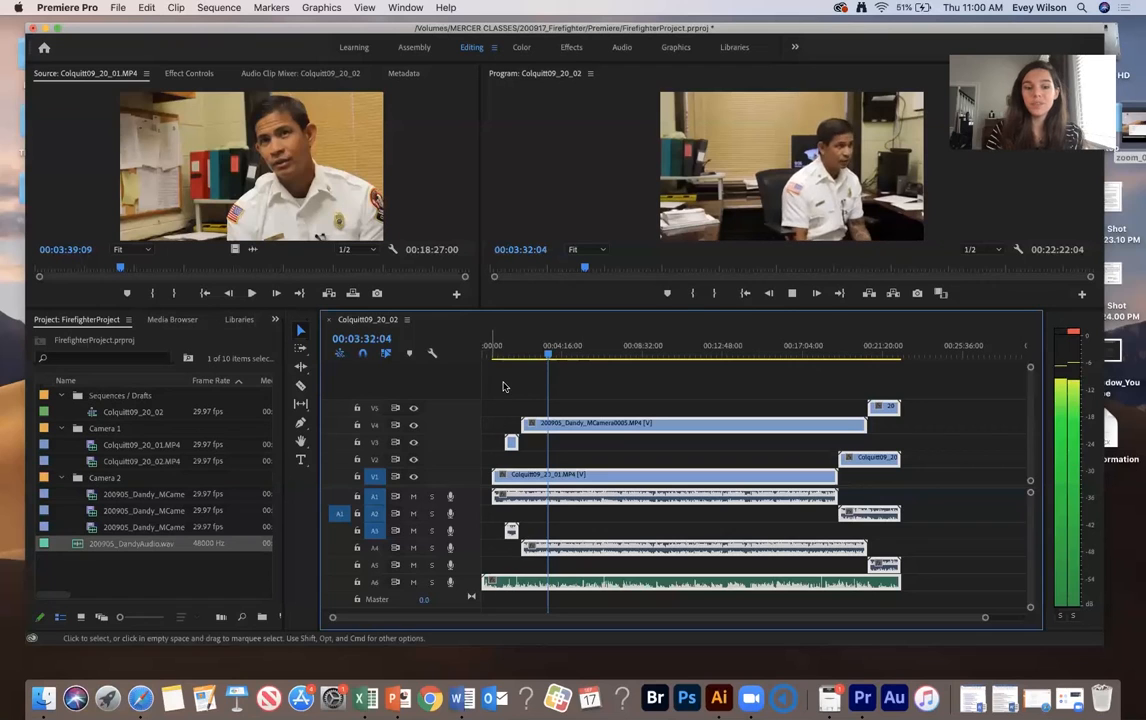
key(space)
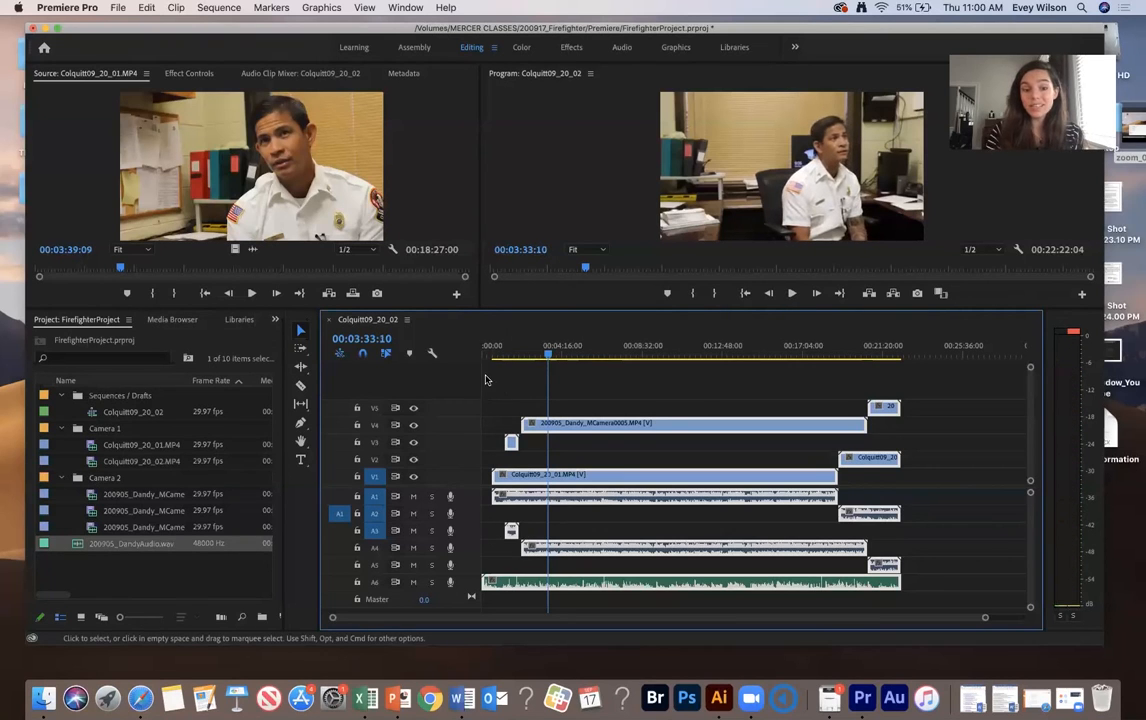
key(space)
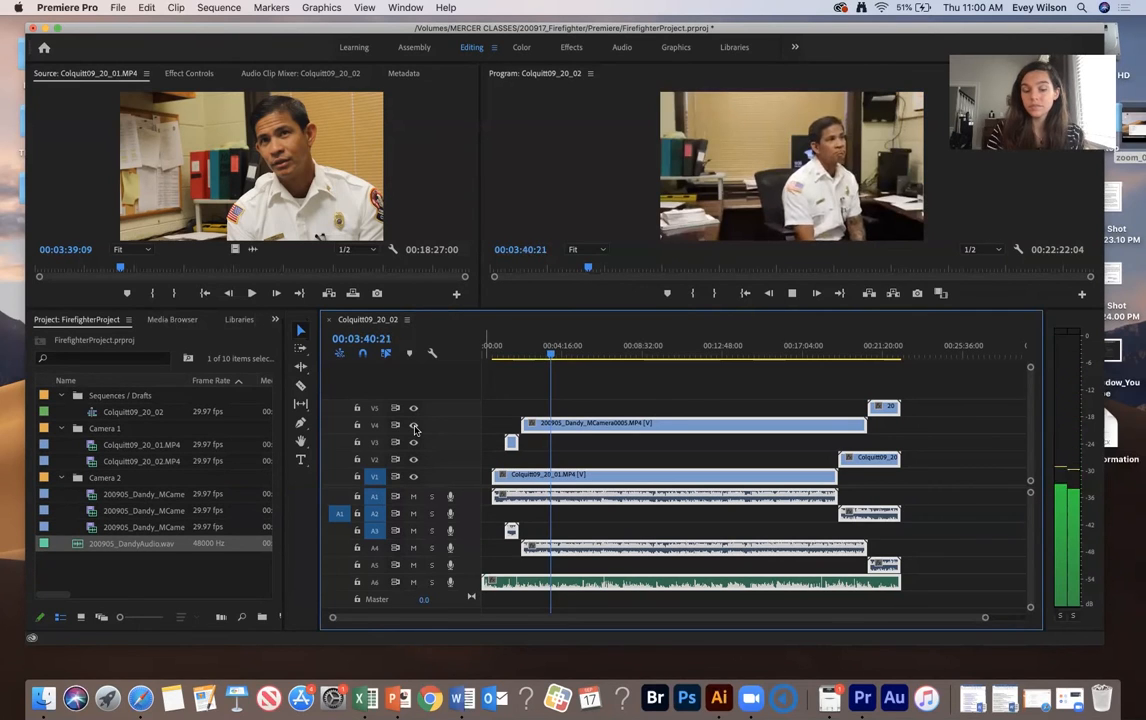
key(space)
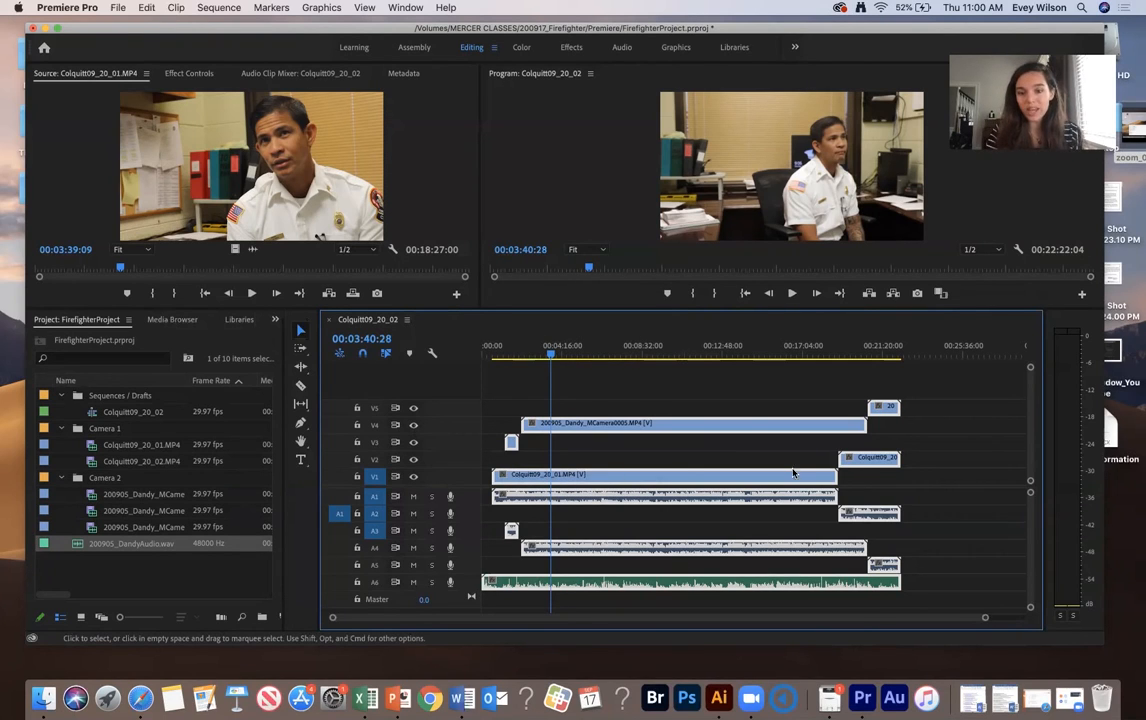
- Move the second Colquitt clip down onto video track V1 and audio track A1
click(934, 450)
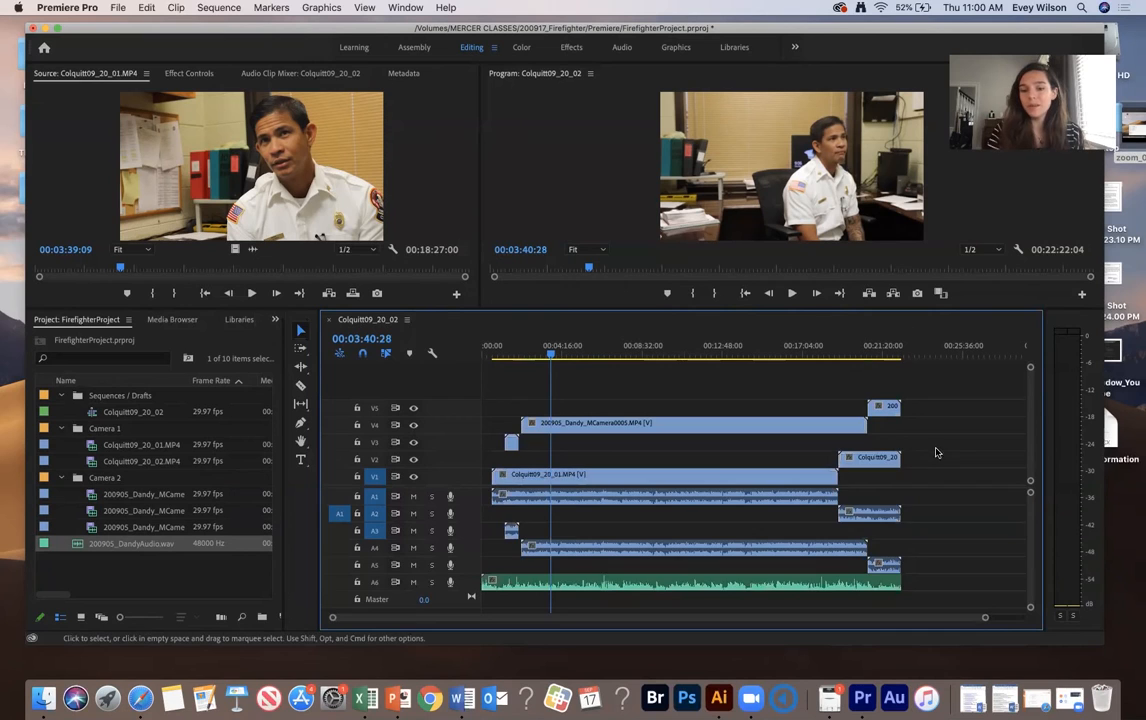
click(867, 459)
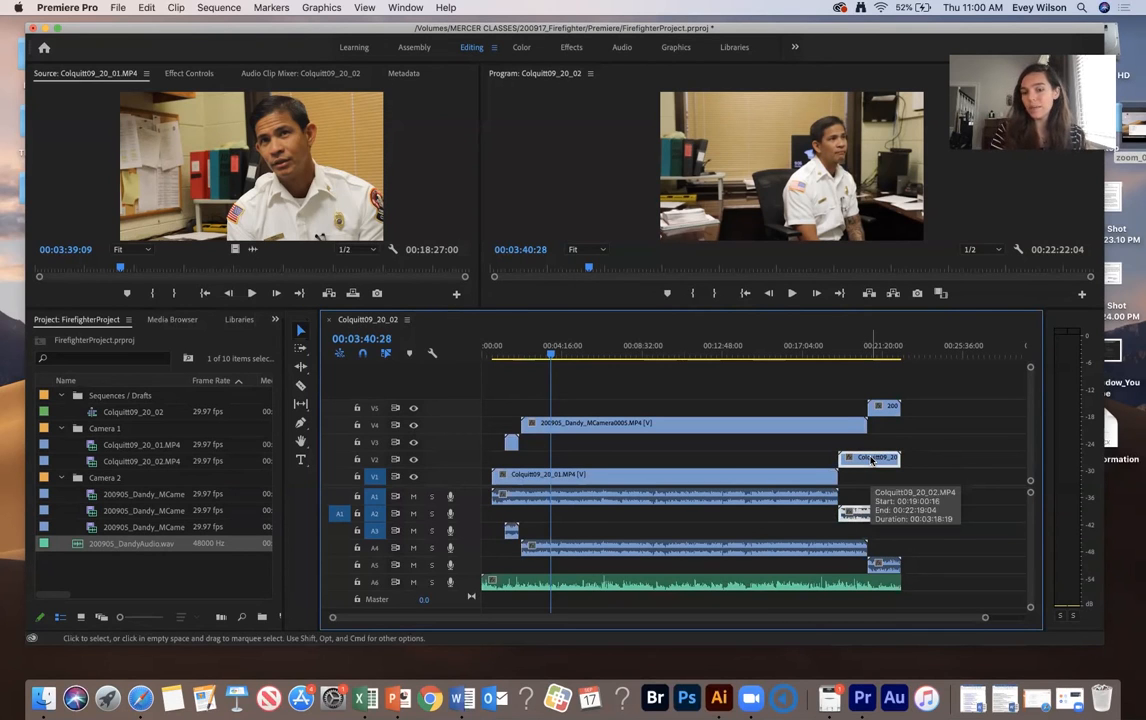
drag(871, 459, 877, 486)
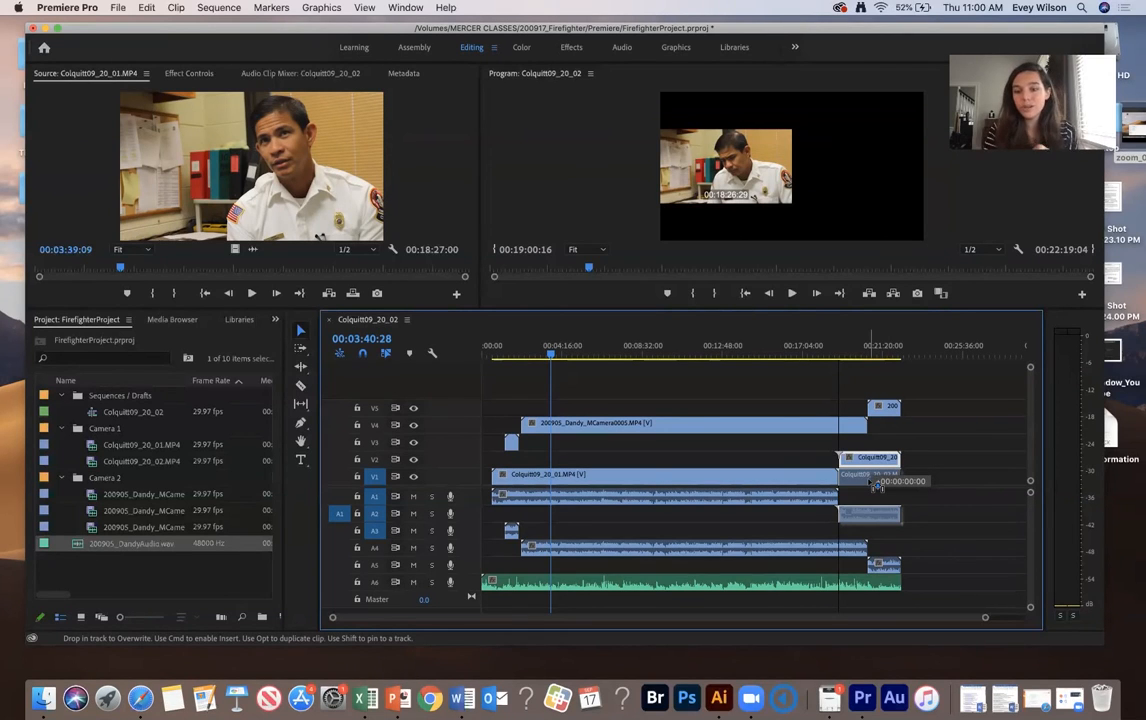
drag(871, 482, 870, 496)
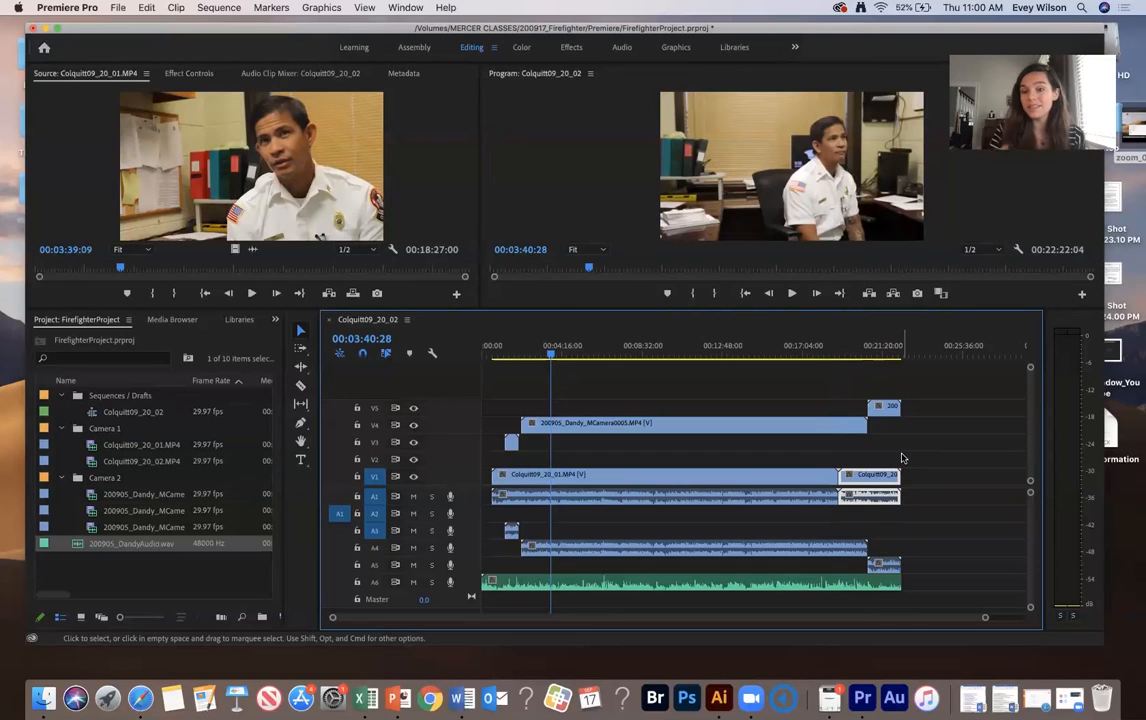
- Move the long Camera 2 clip down to video track V3 and its audio to A3
click(639, 426)
drag(639, 432, 584, 452)
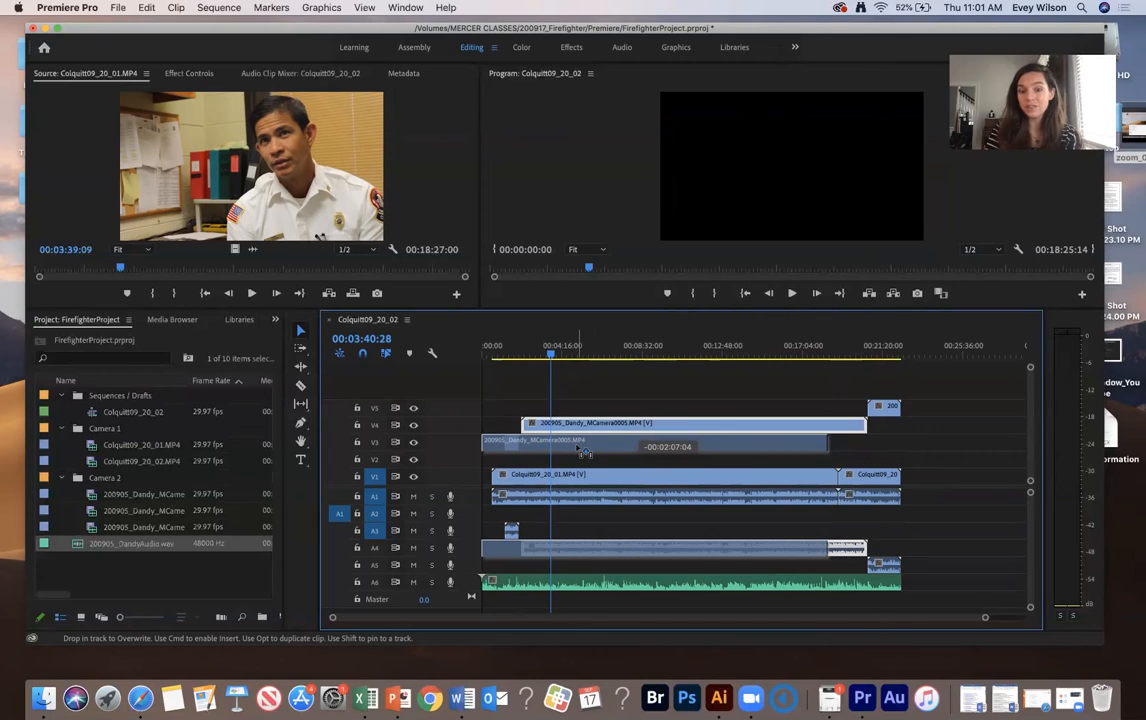
drag(584, 453, 643, 448)
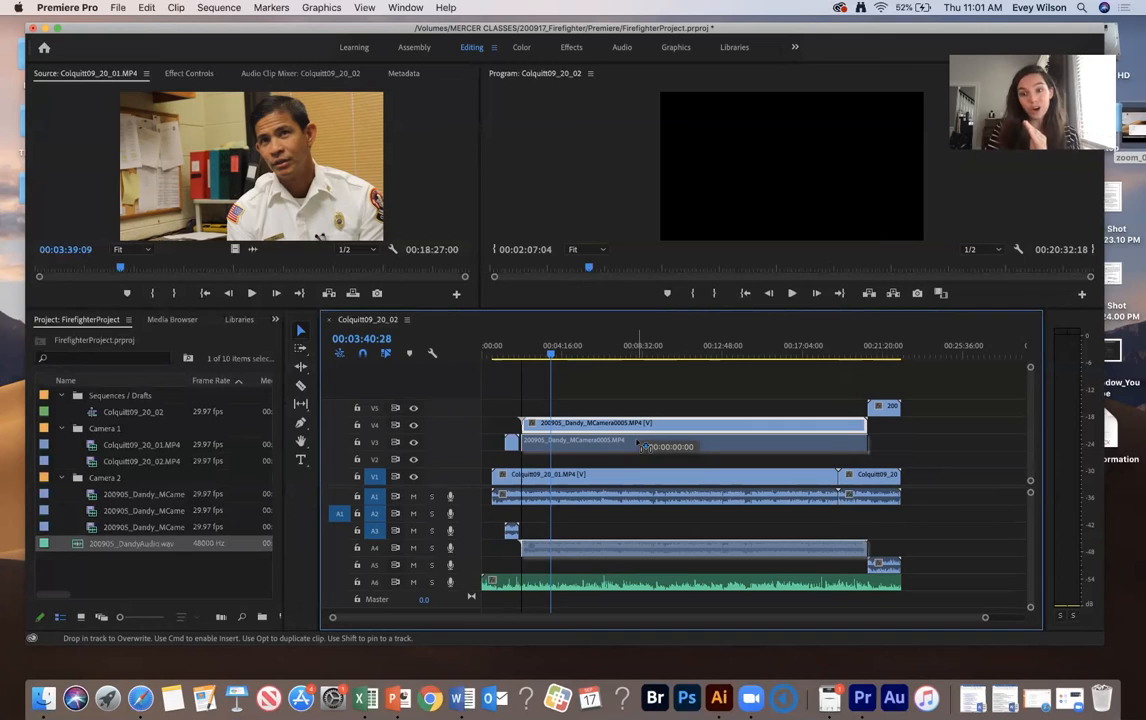
drag(643, 447, 643, 447)
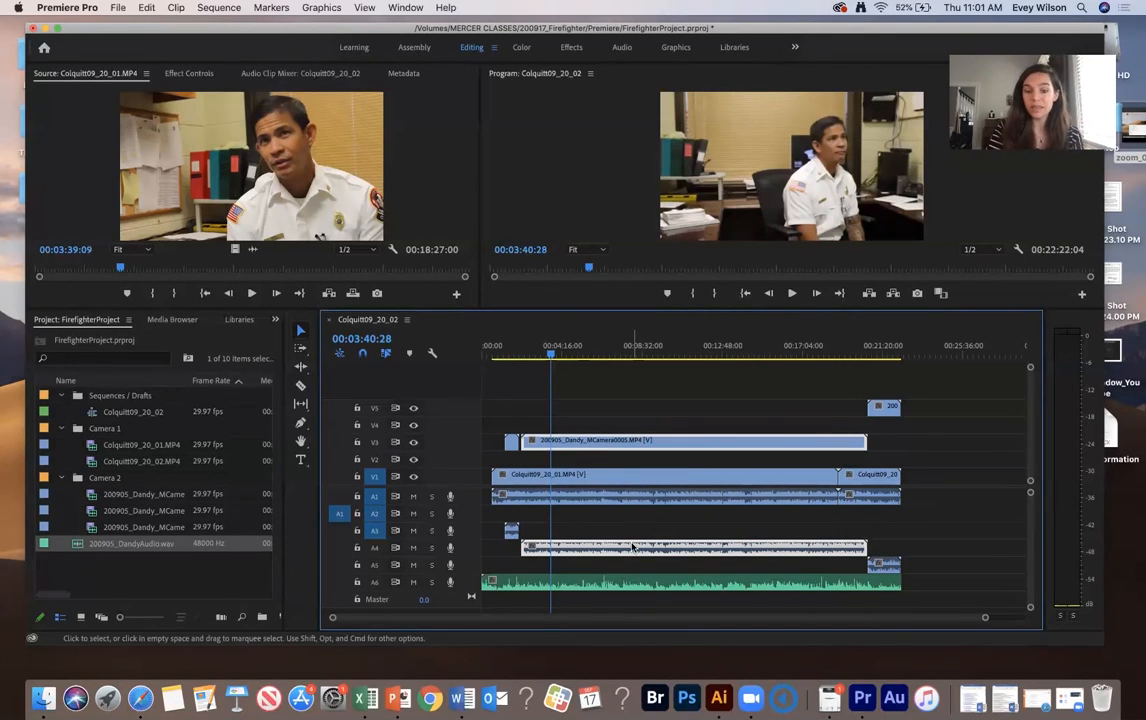
drag(632, 546, 632, 541)
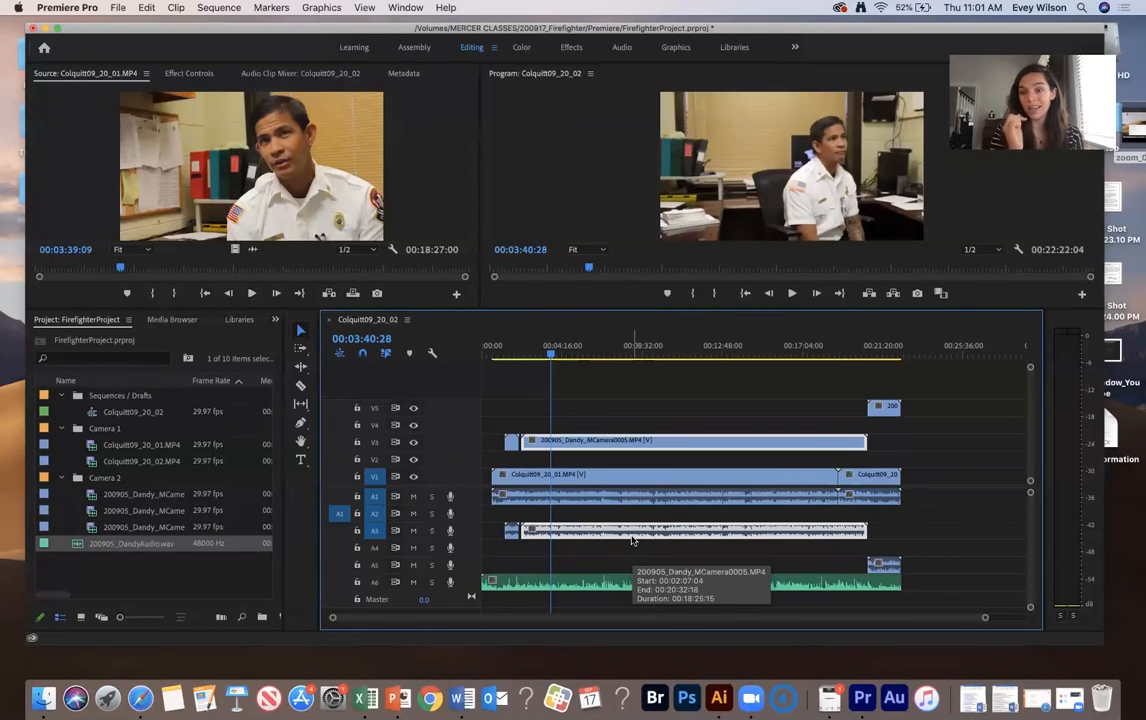
- Move the last Camera 2 clip down to video track V3 and its audio to A3
click(884, 406)
drag(890, 428, 886, 441)
drag(883, 564, 884, 530)
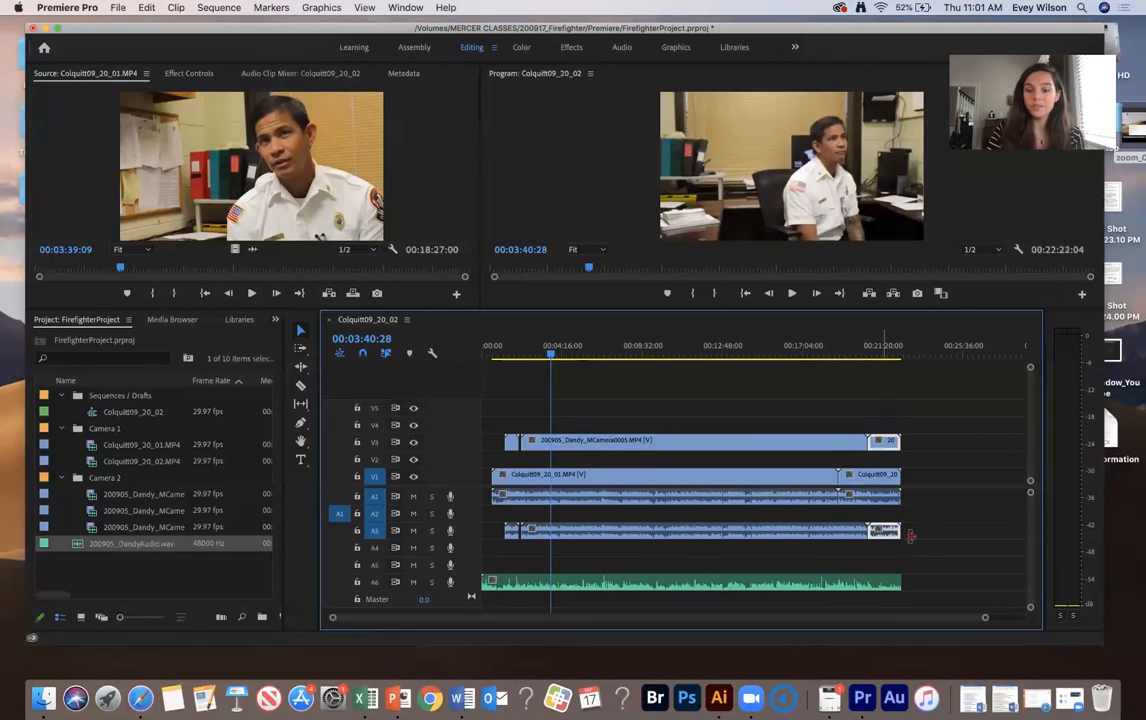
- Move the Camera 2 clips down to V2 and A2, and the DandyAudio clip up to A3
click(576, 442)
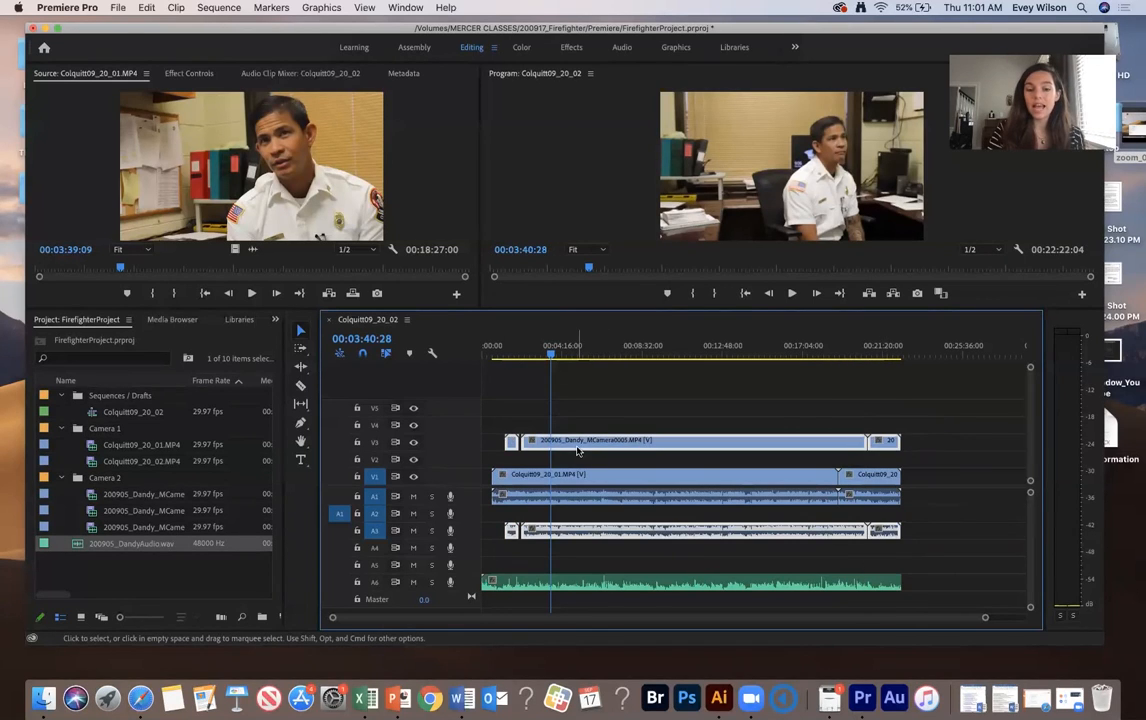
drag(576, 452, 574, 468)
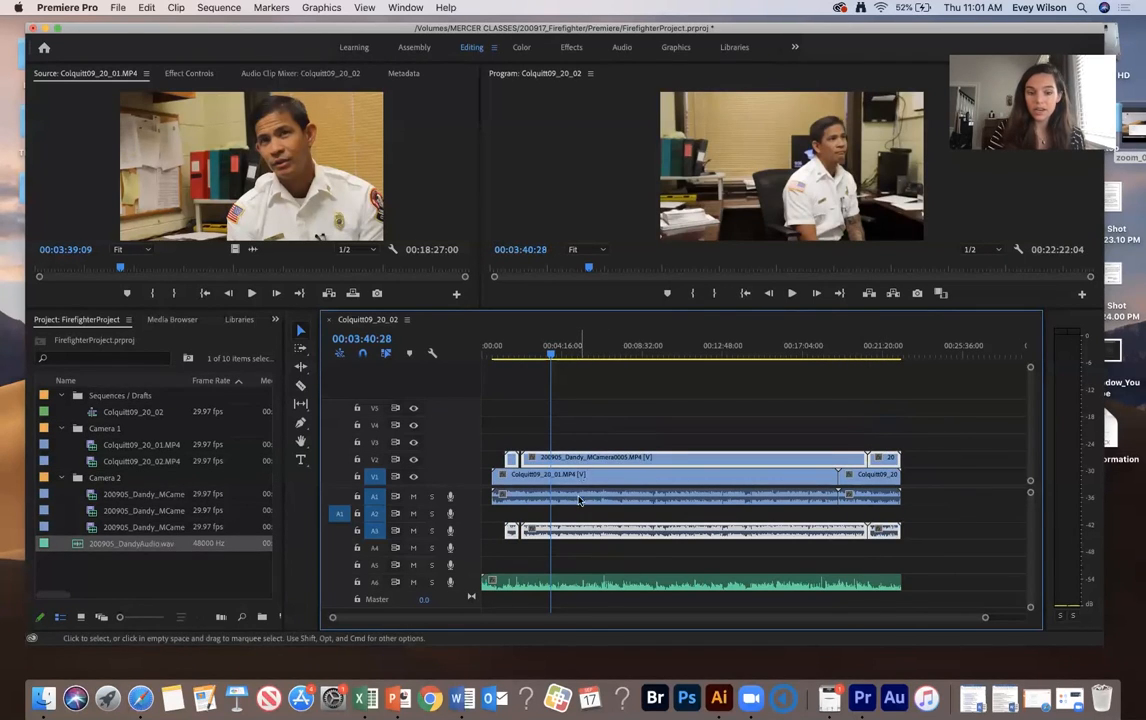
key(super+z)
drag(926, 401, 560, 457)
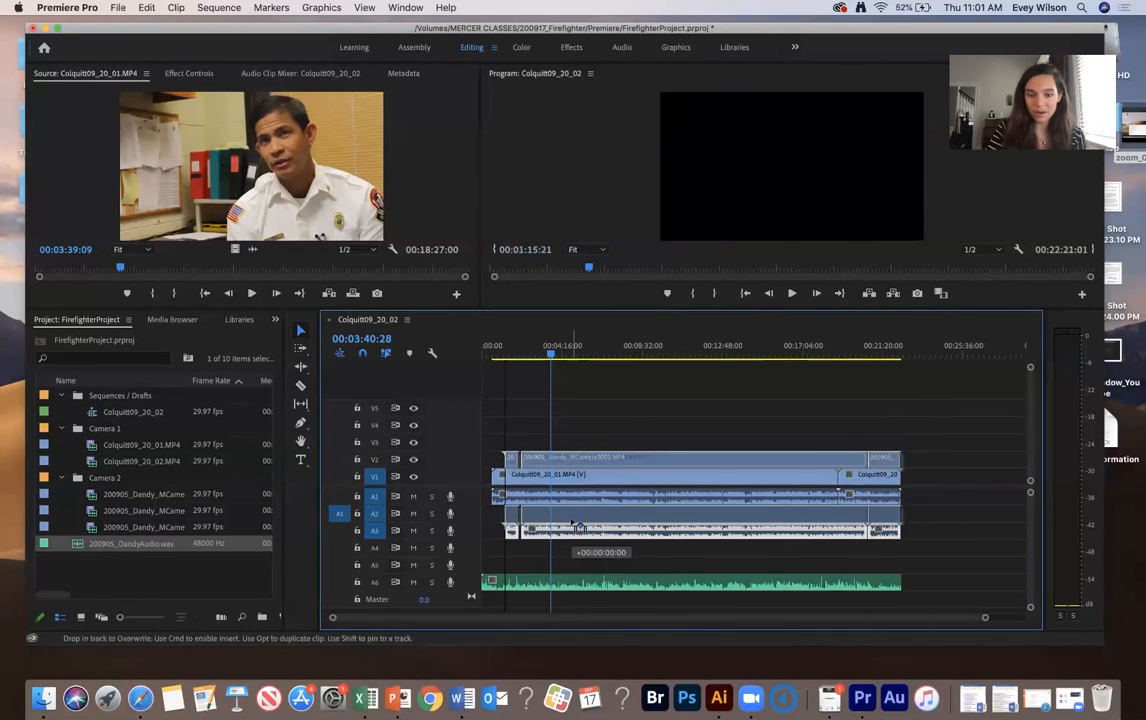
drag(575, 582, 574, 537)
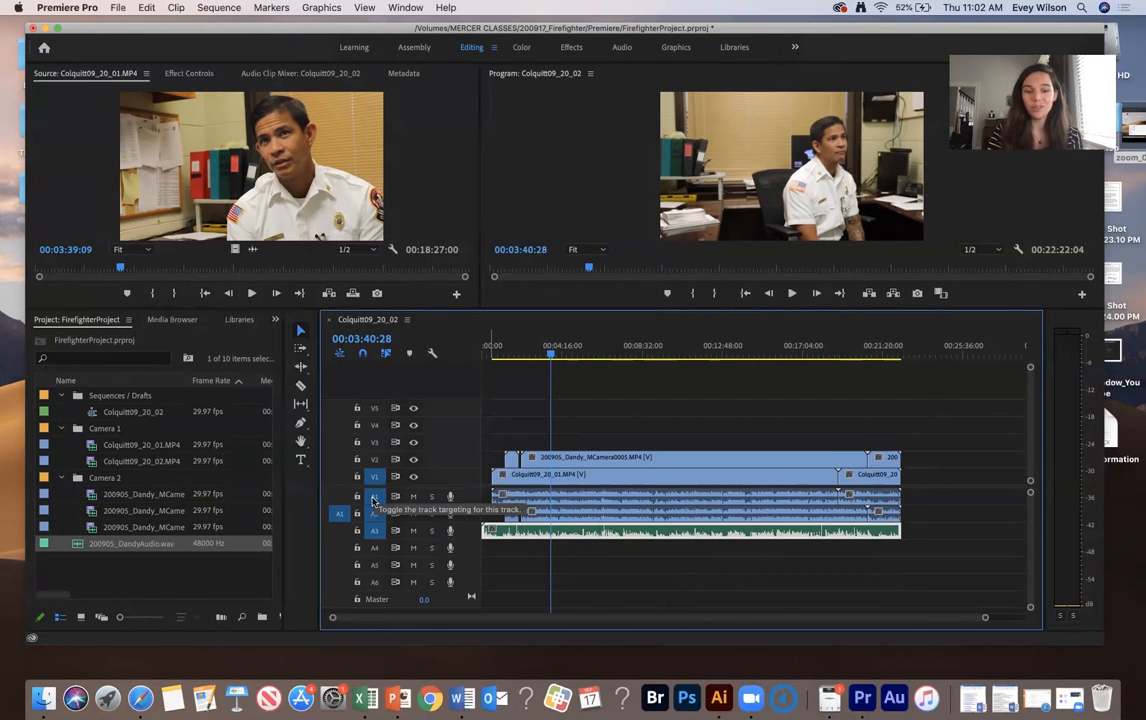
- Turn on track targeting for video track V2, keeping A3 targeted
click(376, 460)
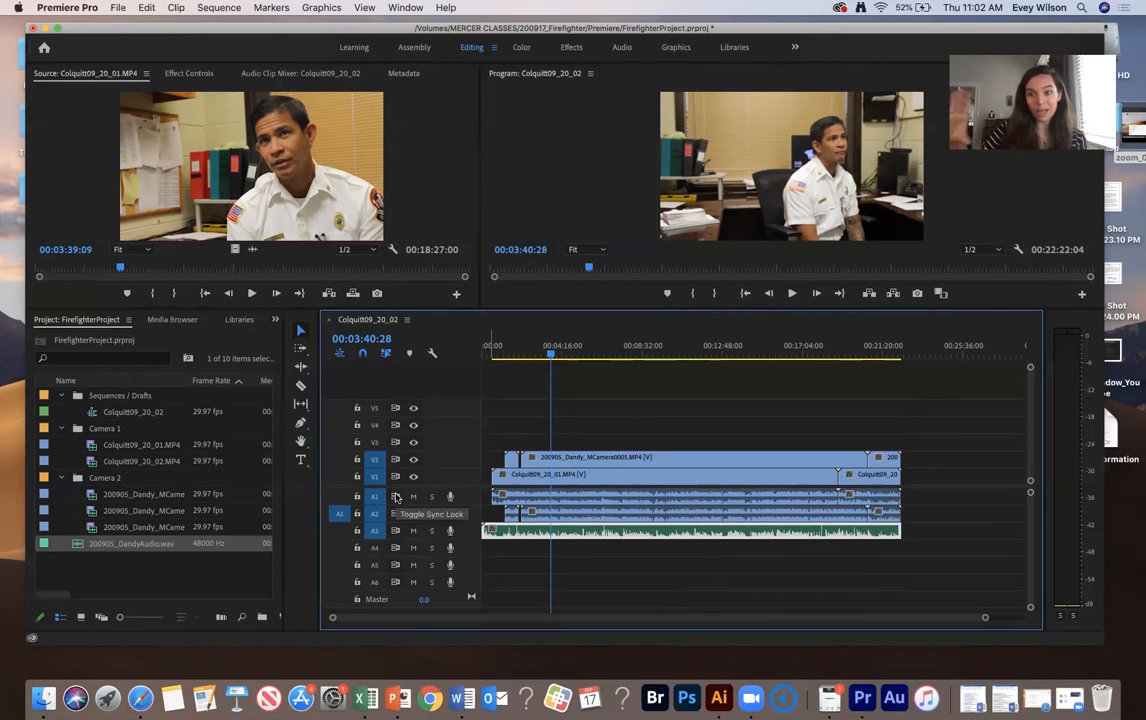
click(374, 530)
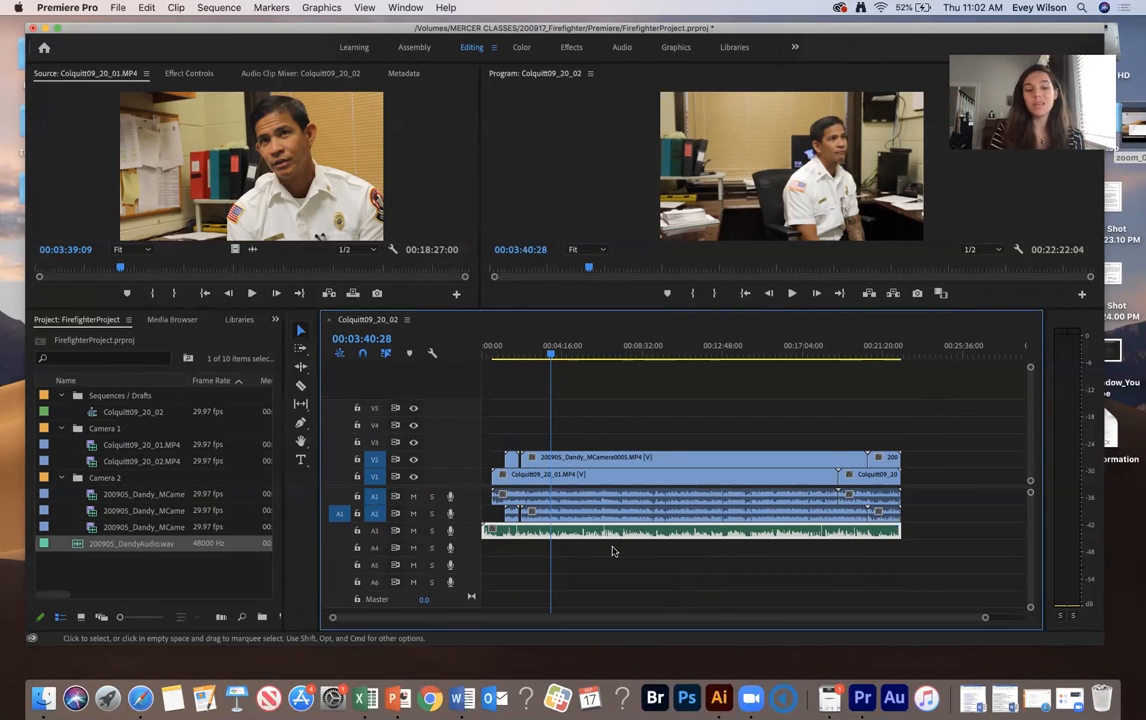
click(374, 530)
- Play back the sequence from about 3:00 to check the consolidated synced tracks
click(537, 348)
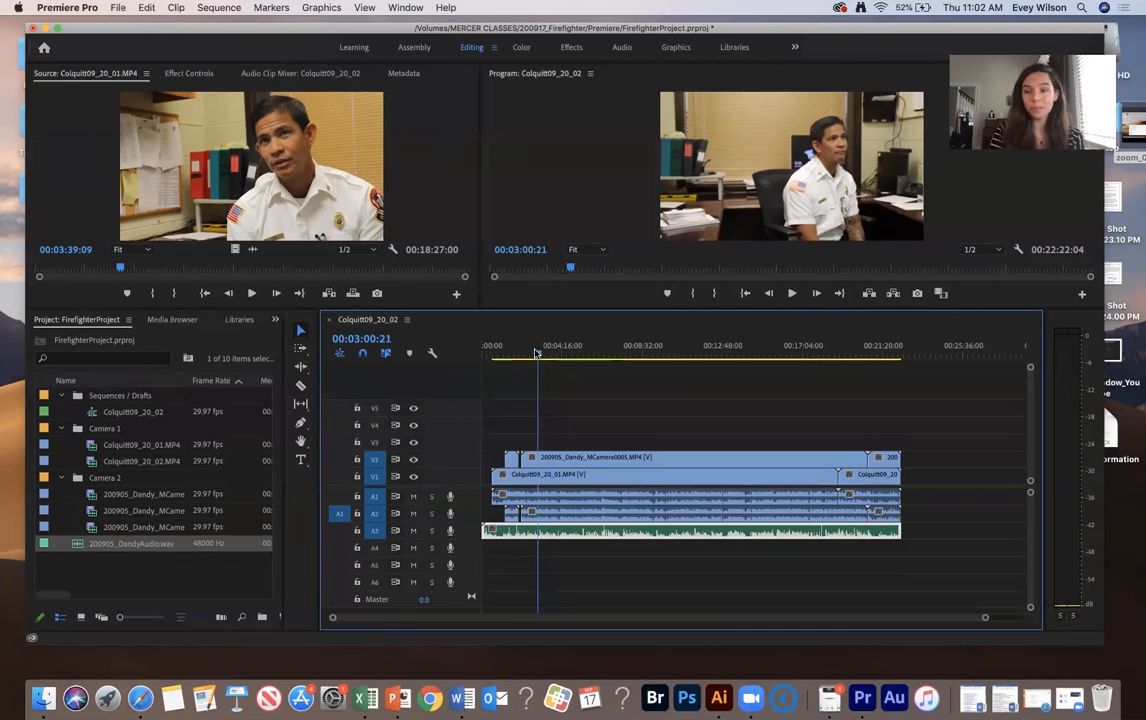
key(space)
drag(537, 352, 568, 352)
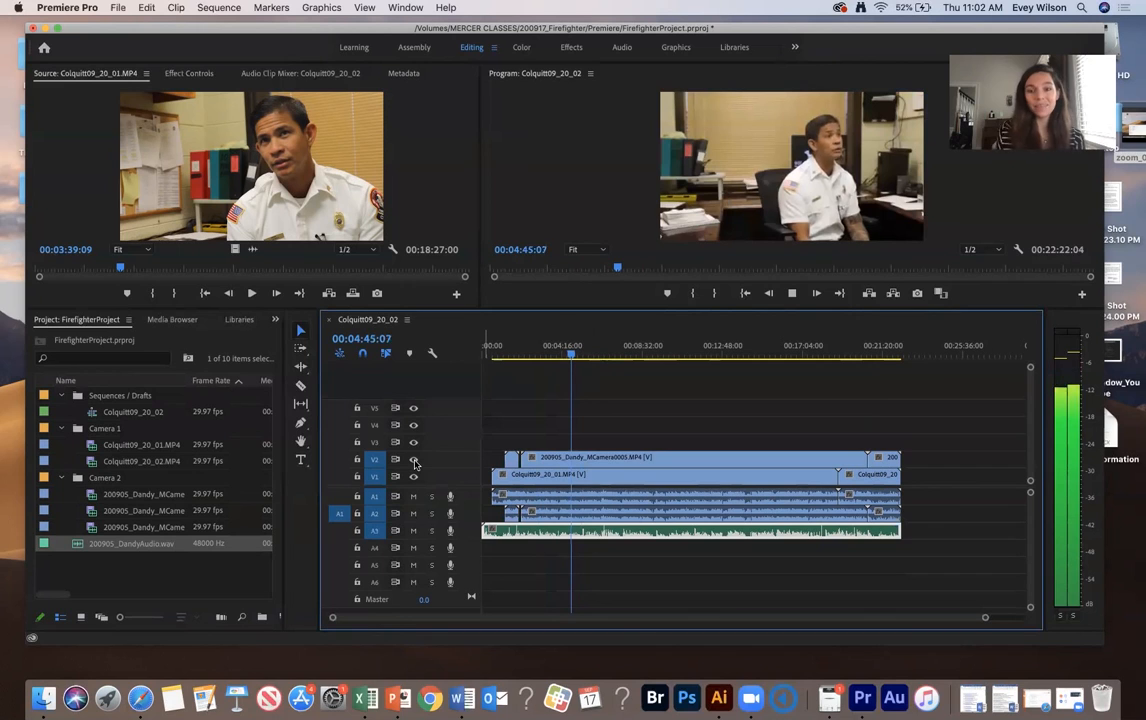
click(576, 393)
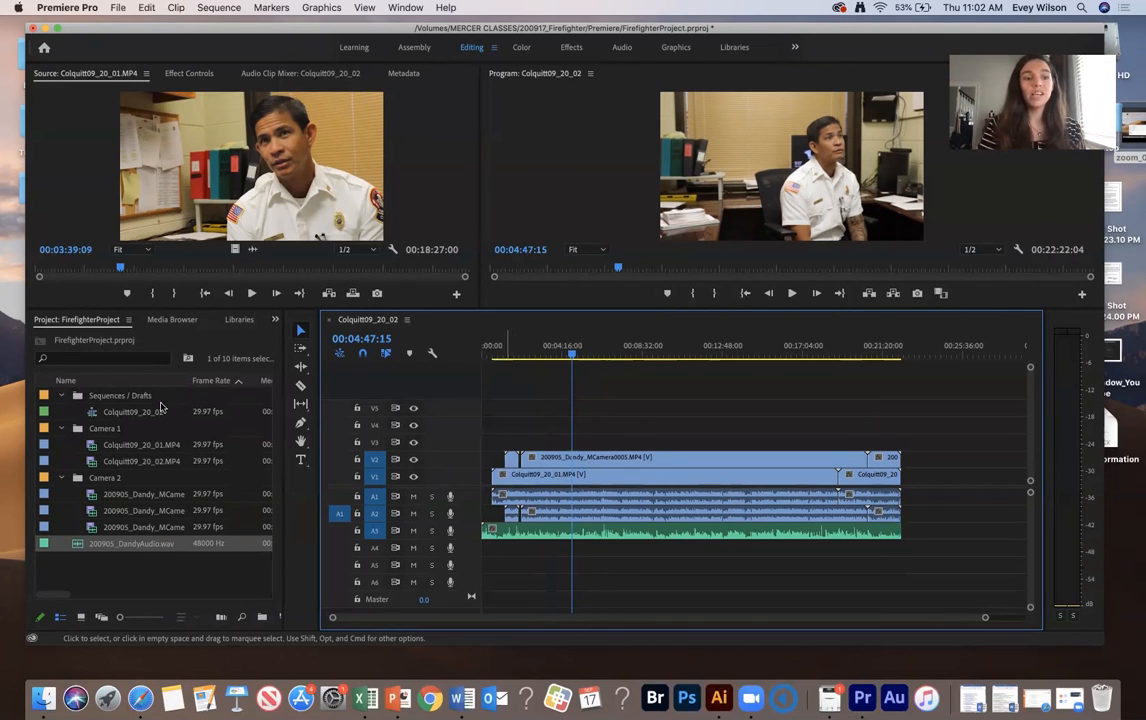
- Rename the sequence to All Synced and open it
click(117, 416)
click(116, 413)
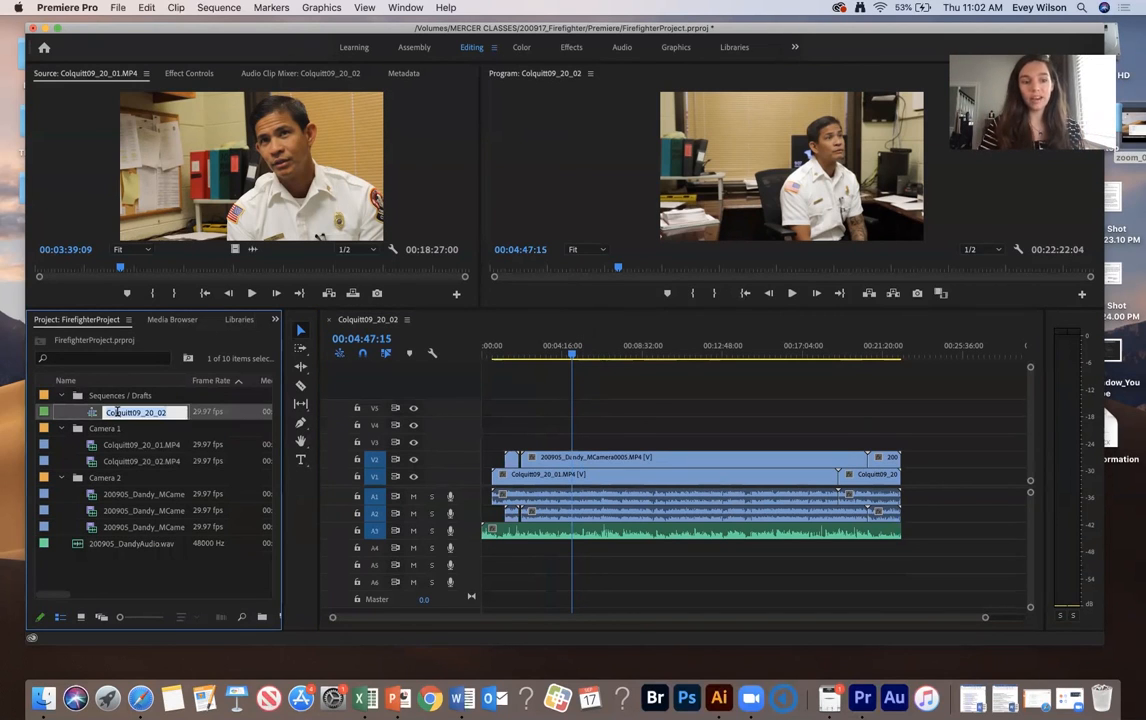
text(All)
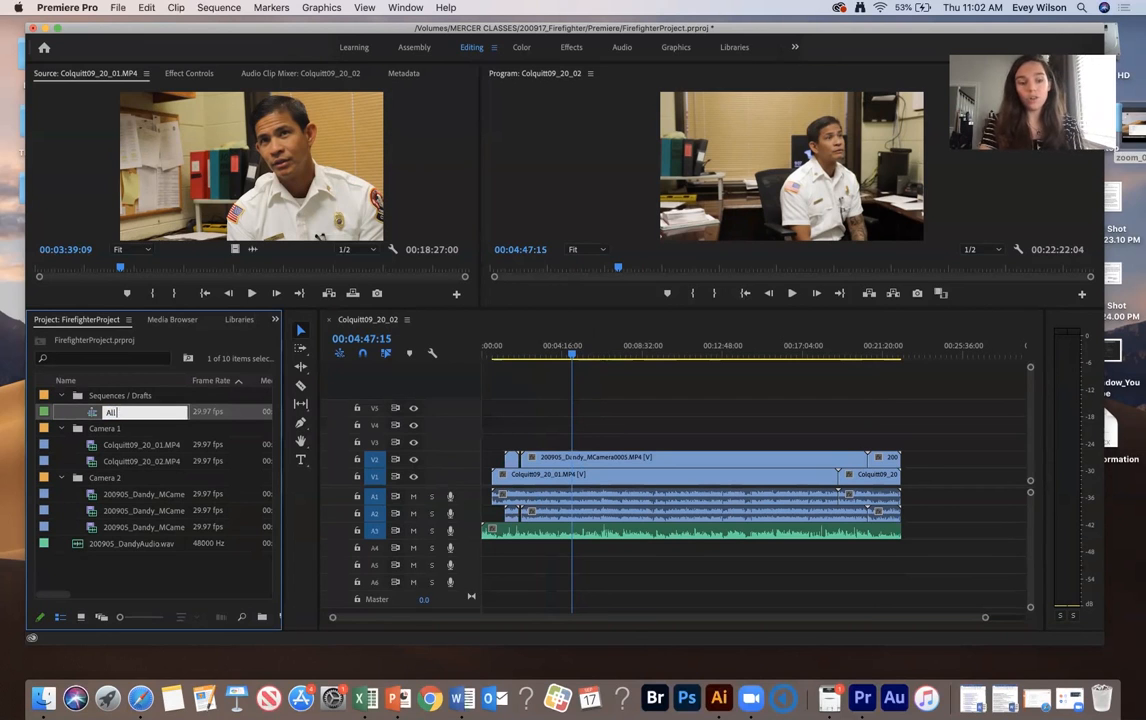
text( Synced)
key(Return)
double_click(88, 415)
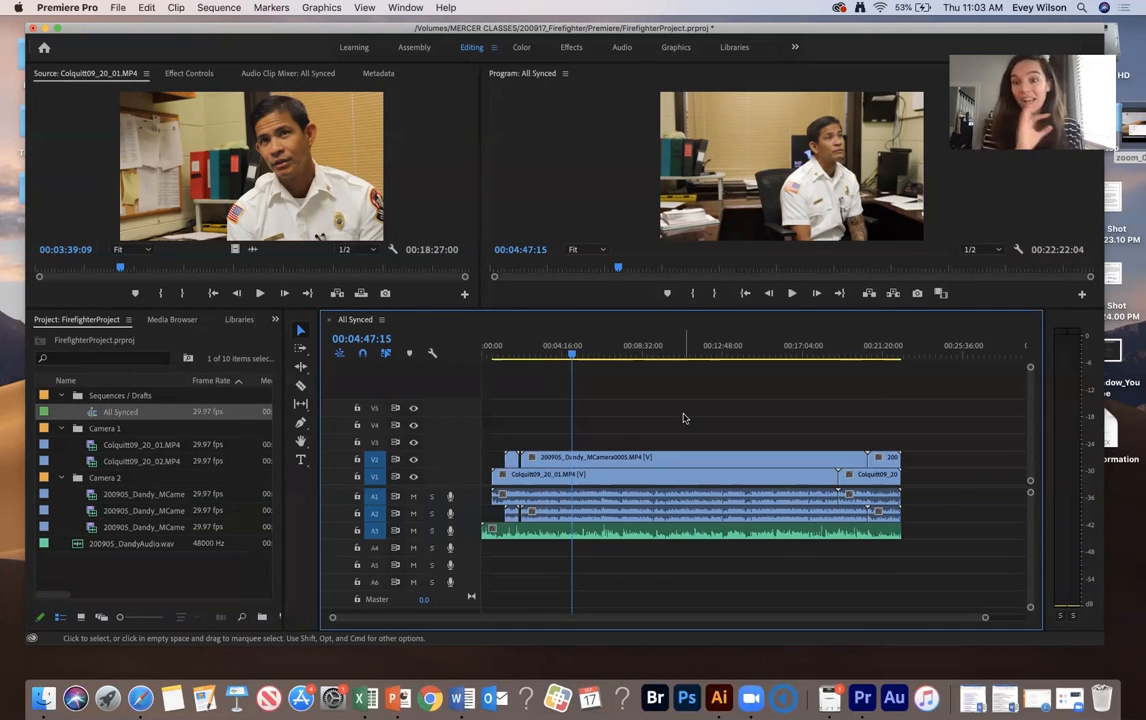
click(110, 7)
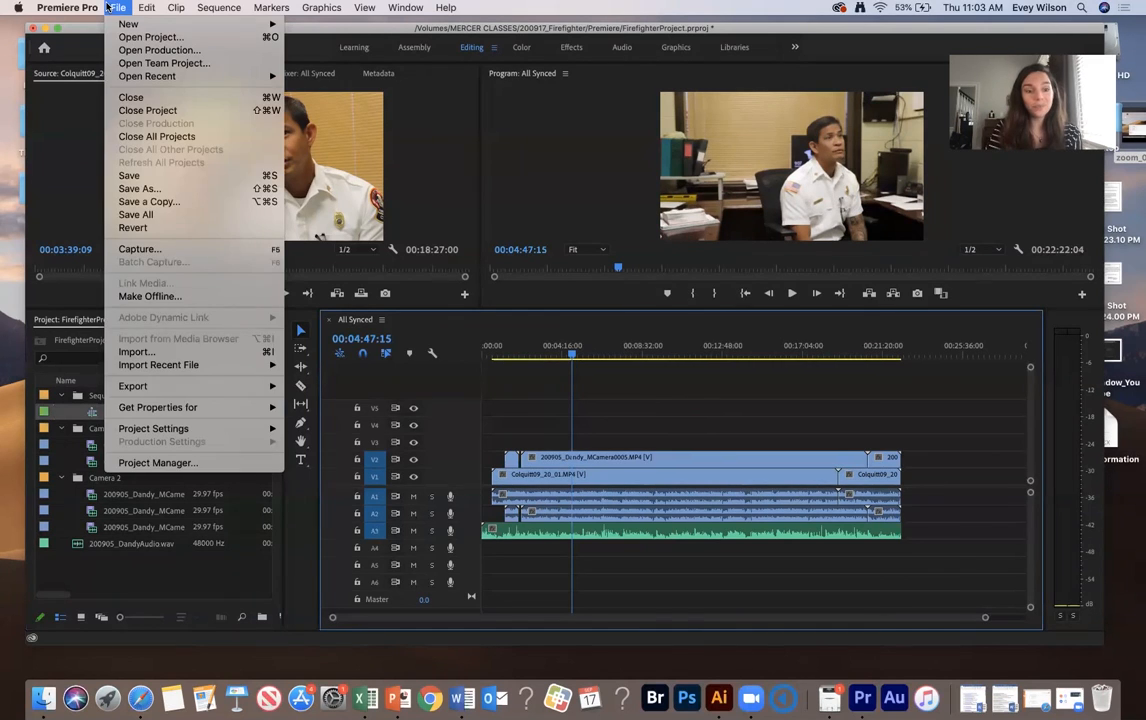
click(638, 404)
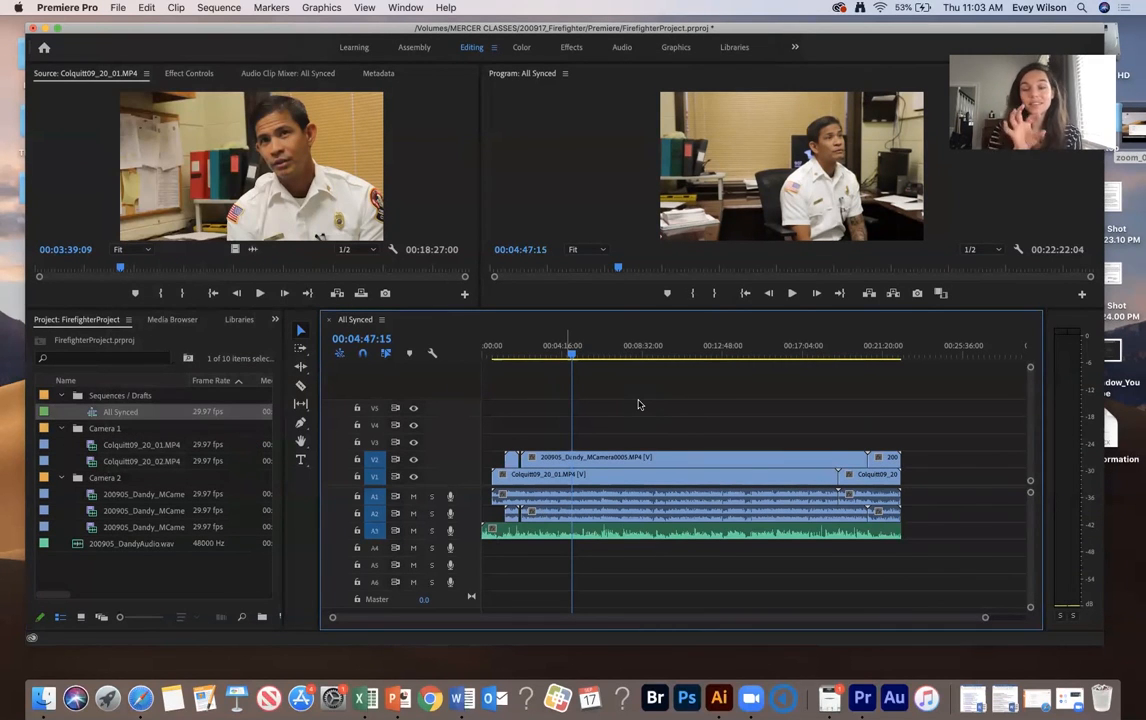
- Open the media export settings for the All Synced sequence and set the export format to MP3
click(119, 7)
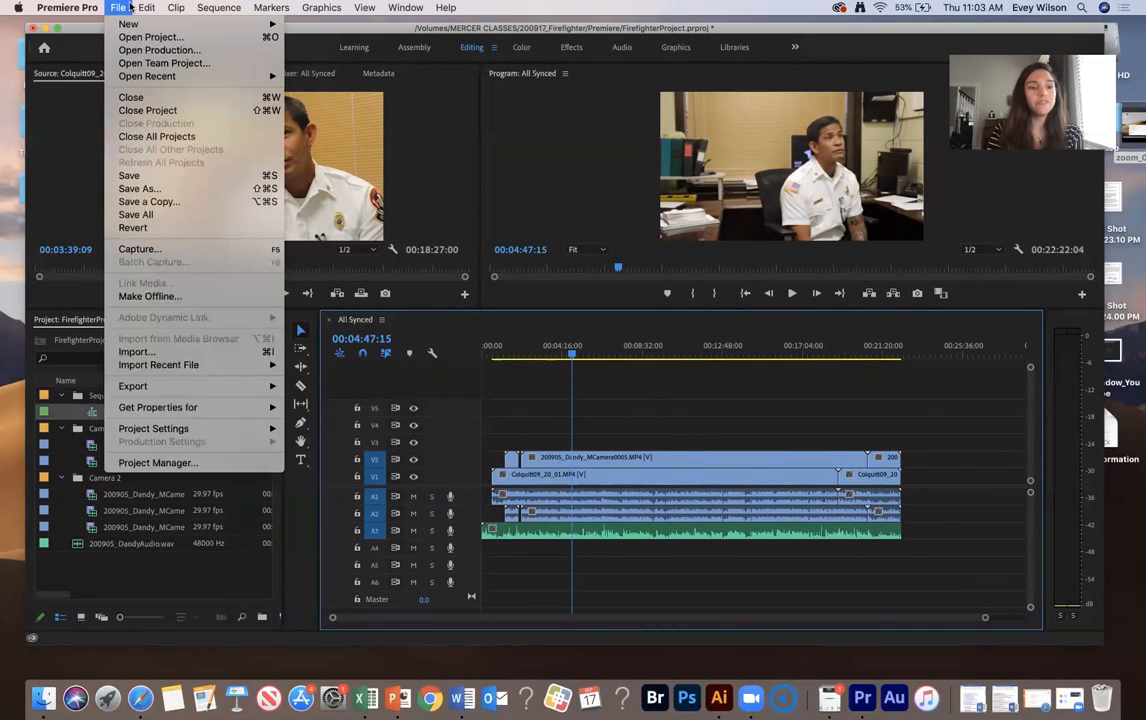
click(339, 388)
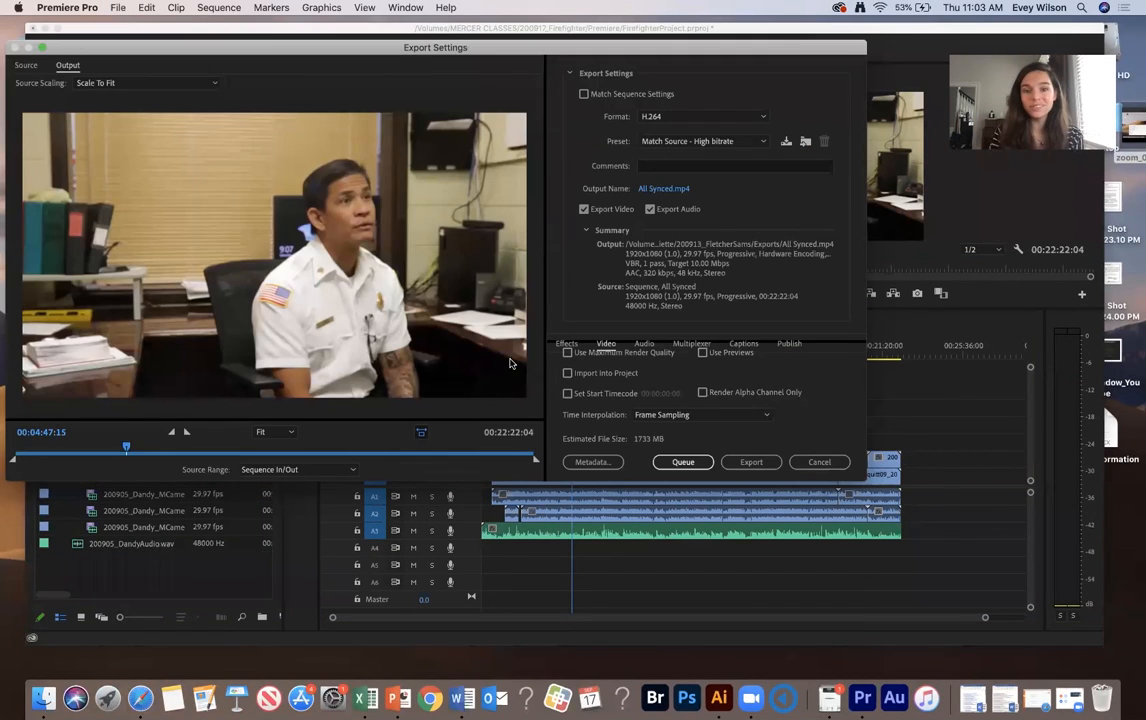
drag(262, 51, 353, 125)
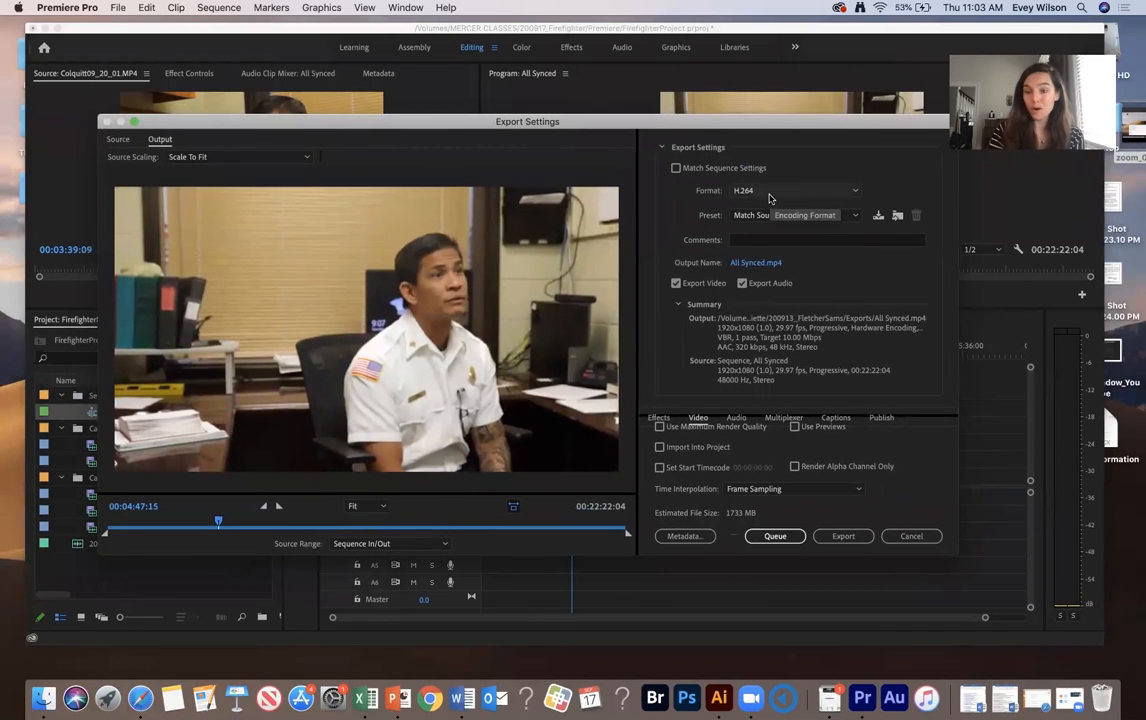
click(769, 195)
click(781, 402)
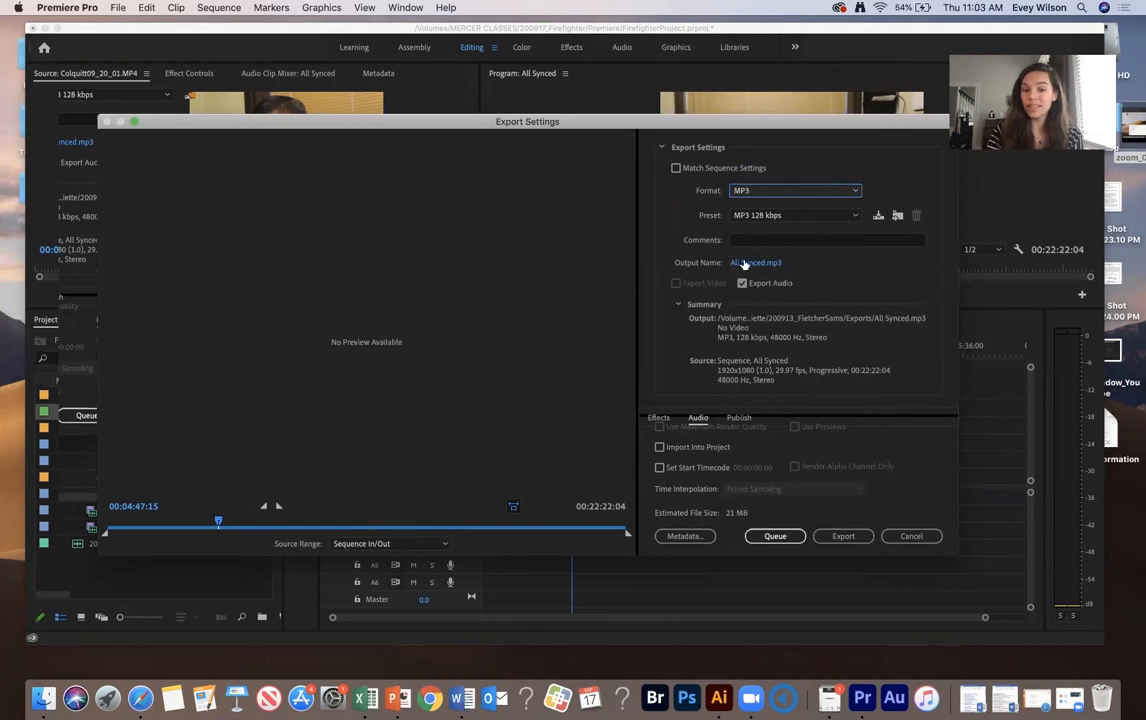
- Save the output file as All Synced in the Export folder inside 200917_Firefighter
click(756, 264)
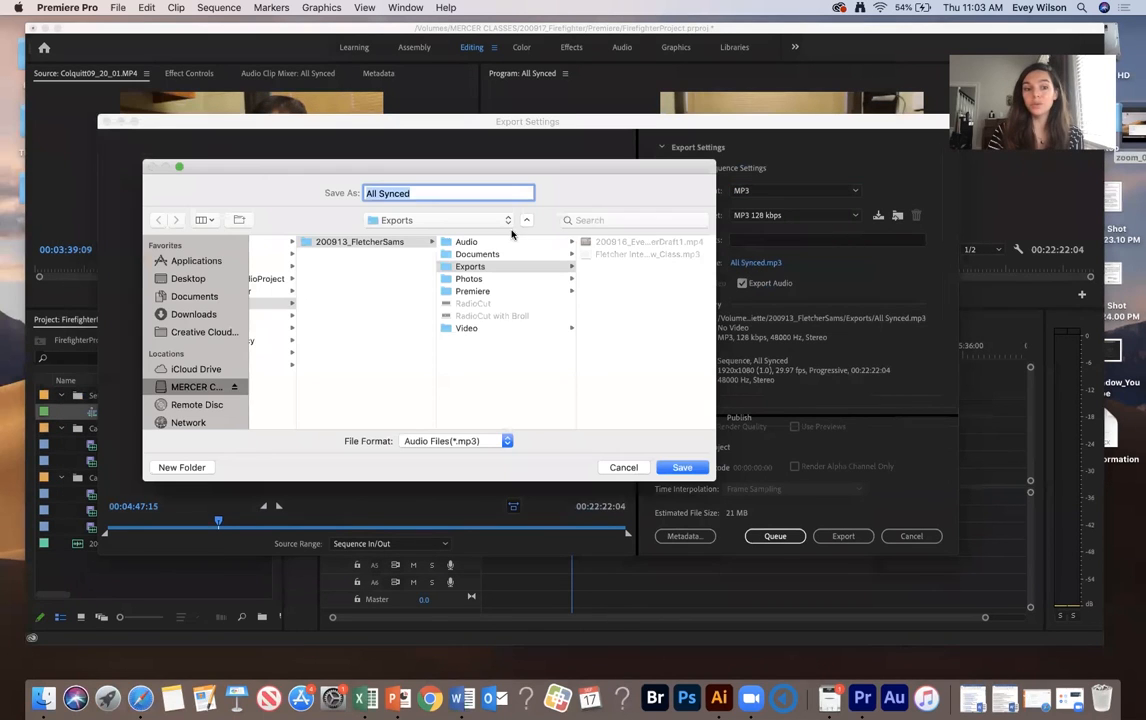
scroll(302, 285, left, 3)
click(304, 291)
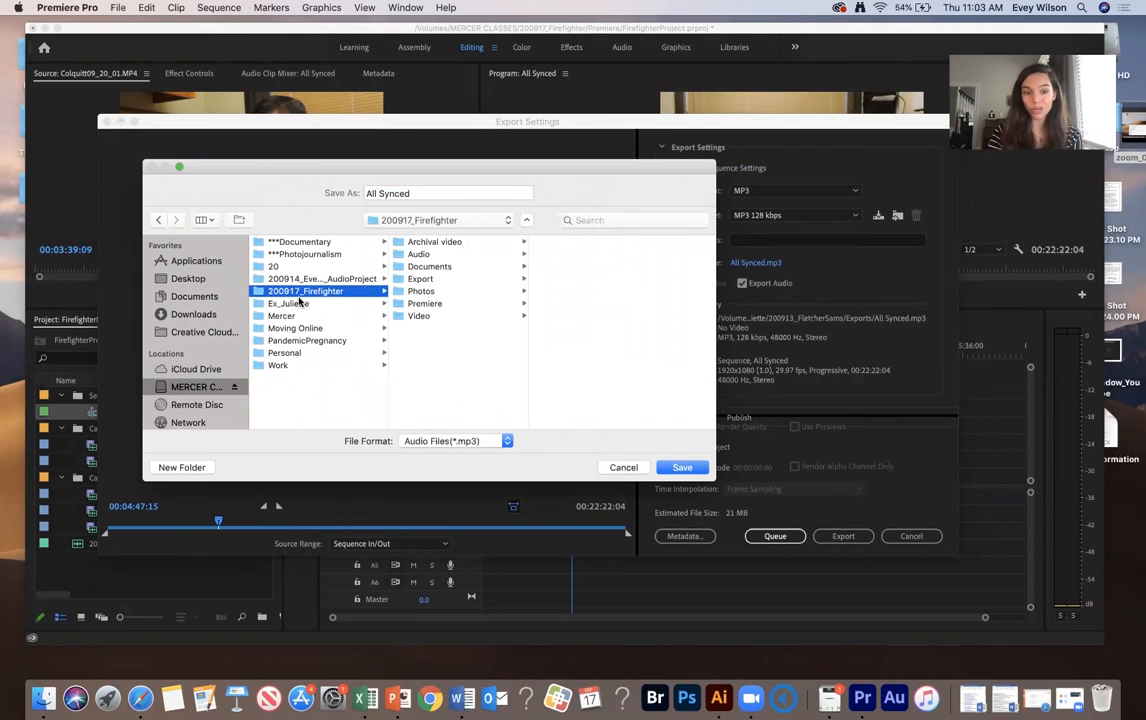
click(433, 281)
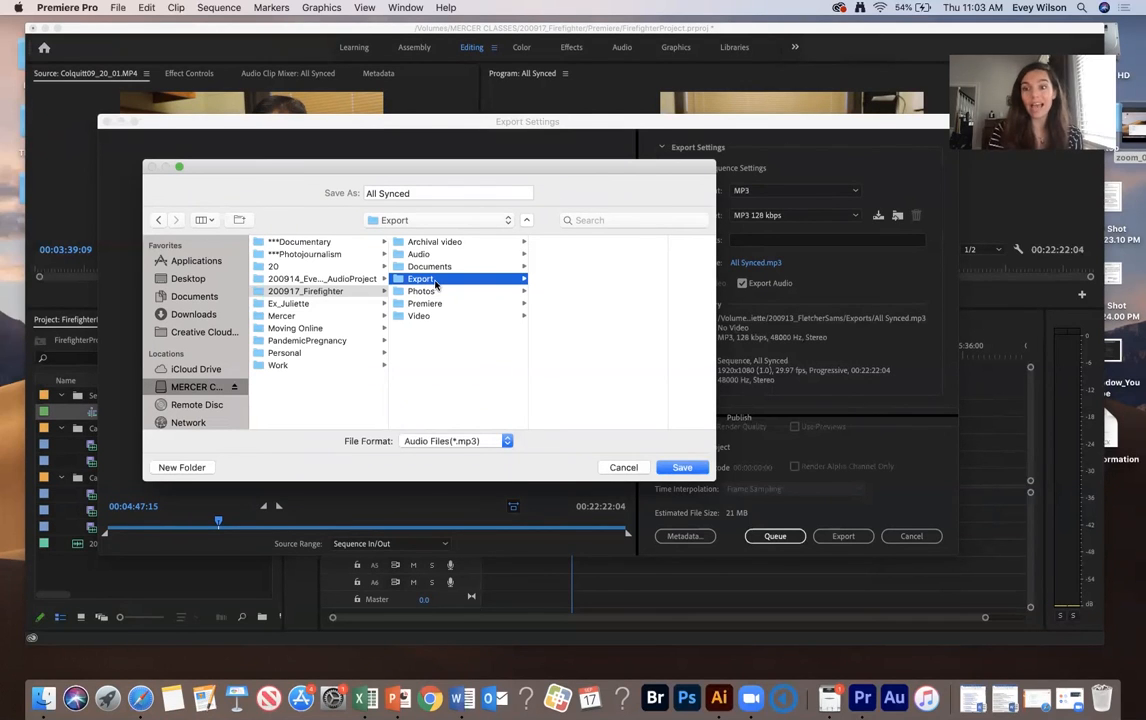
click(682, 467)
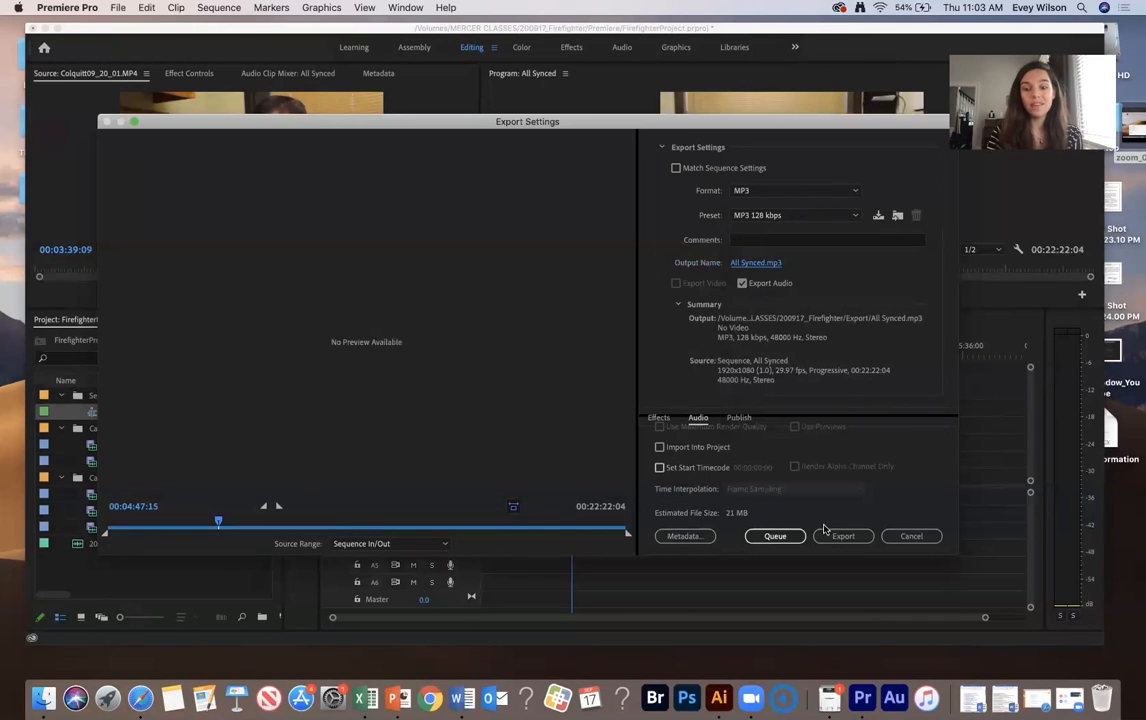